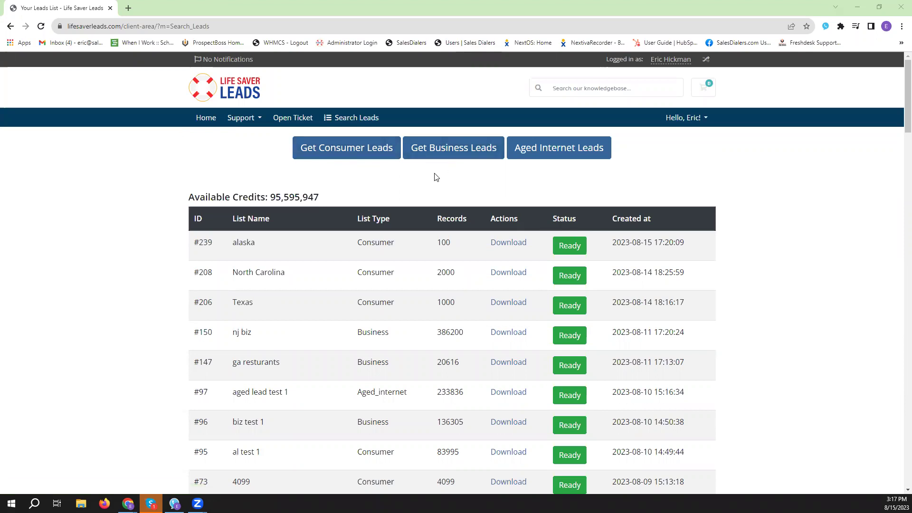
Step: Start a consumer lead search with County Name, Age, Birth Year, Birth Month, Birth Day and Credit Score columns ticked
left_click(352, 156)
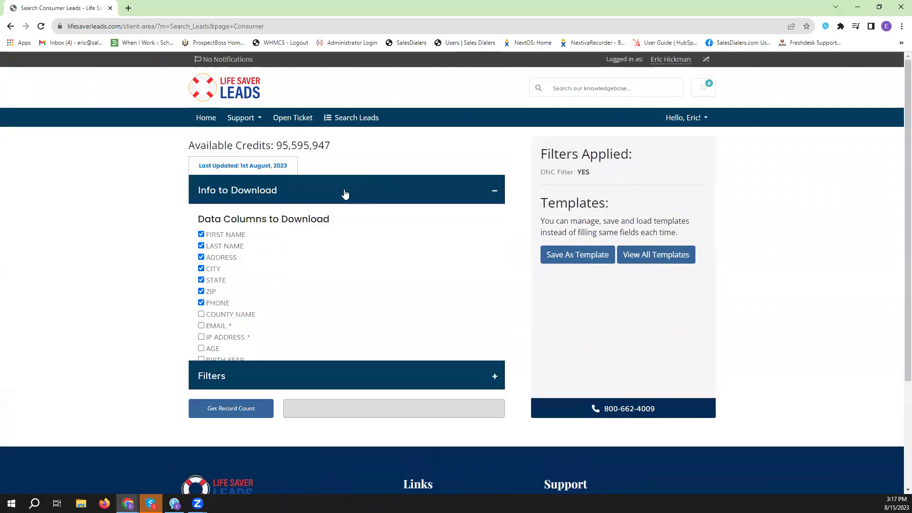
scroll(354, 210, "down", 1)
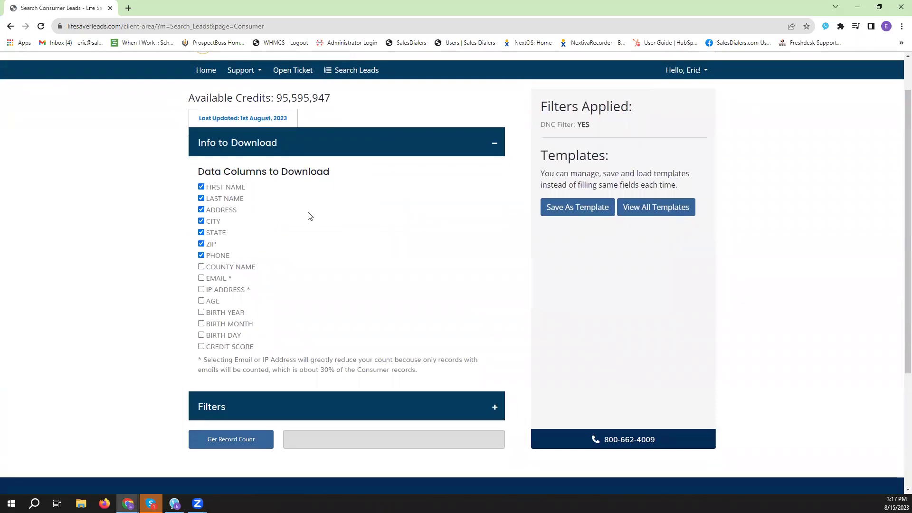
left_click(202, 269)
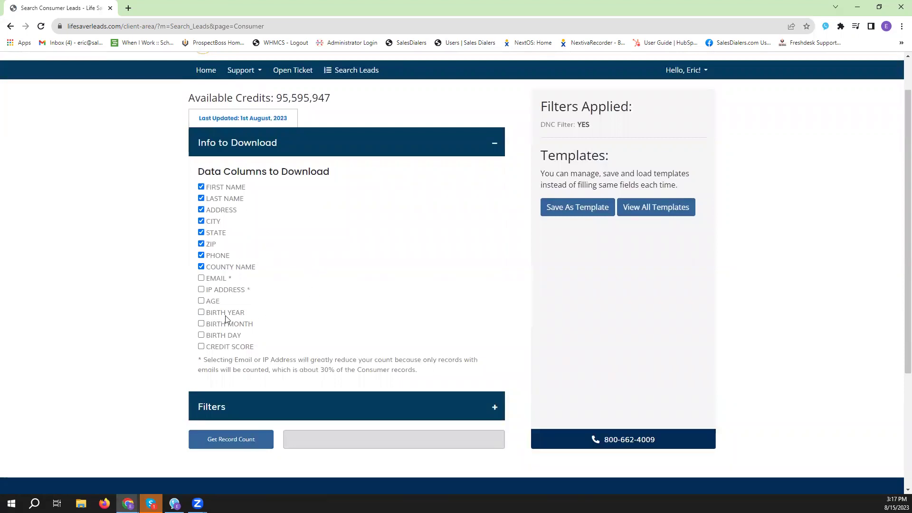
left_click(201, 302)
left_click(201, 313)
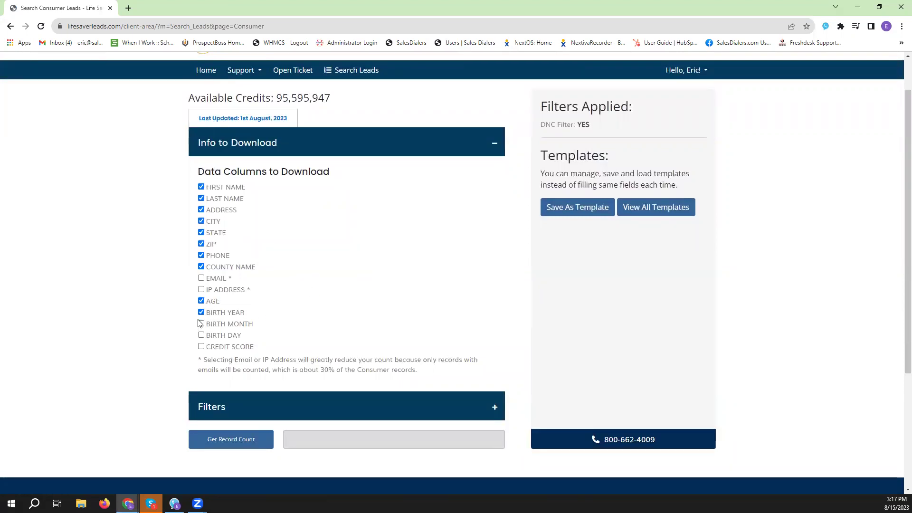
left_click(201, 324)
left_click(201, 335)
left_click(202, 346)
Step: Expand the filters and select Illinois as the state
left_click(365, 411)
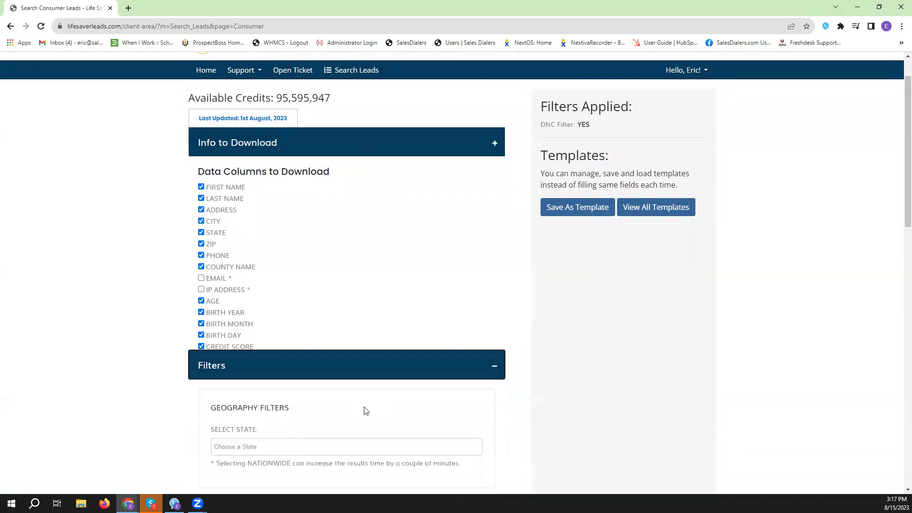
scroll(453, 199, "down", 1)
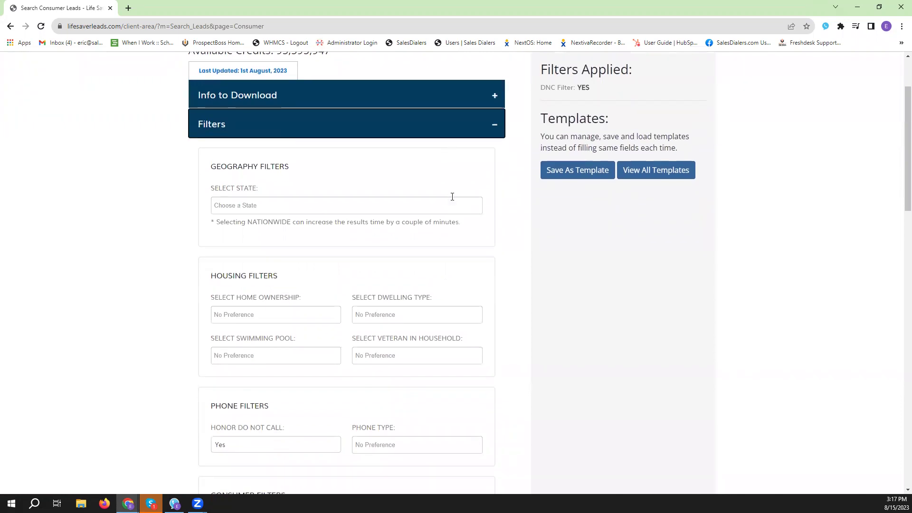
scroll(453, 200, "down", 1)
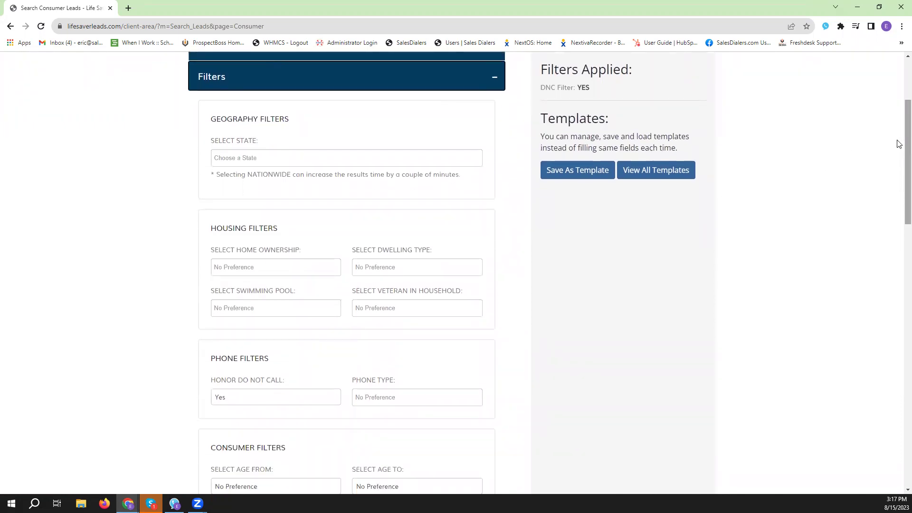
left_click(305, 164)
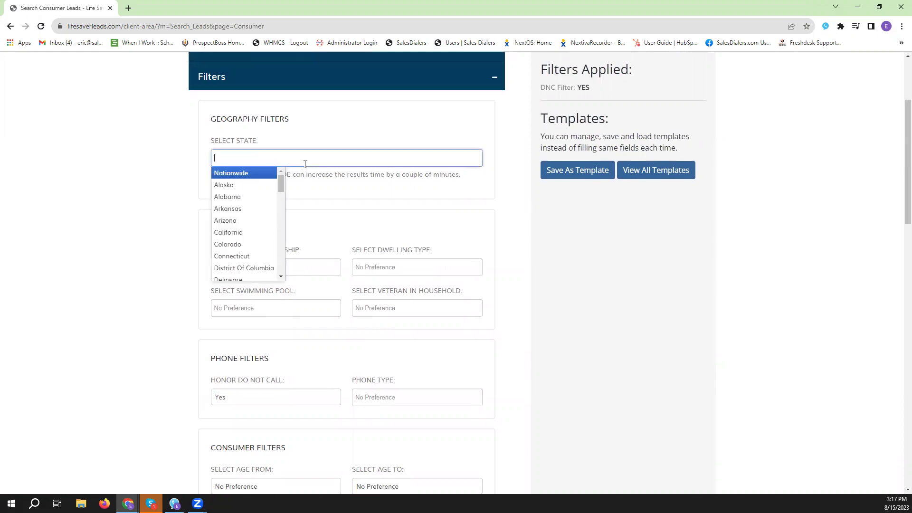
scroll(273, 209, "down", 4)
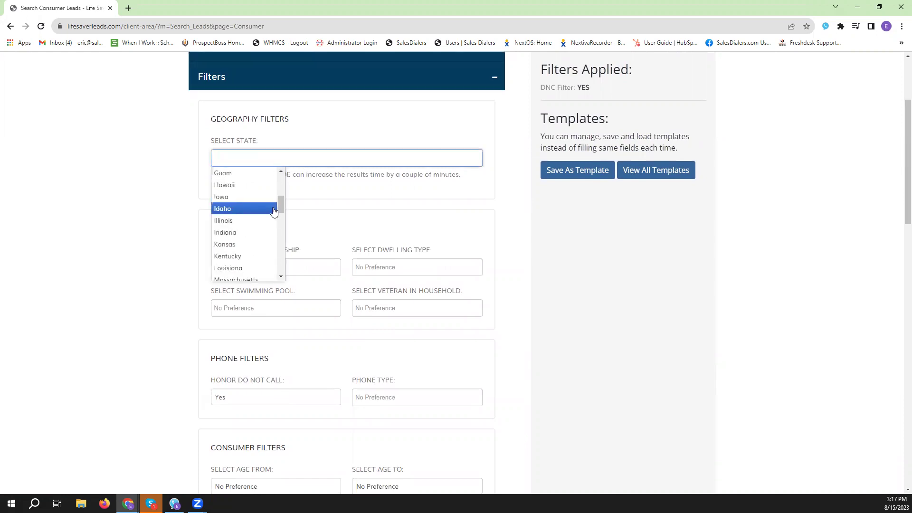
left_click(245, 220)
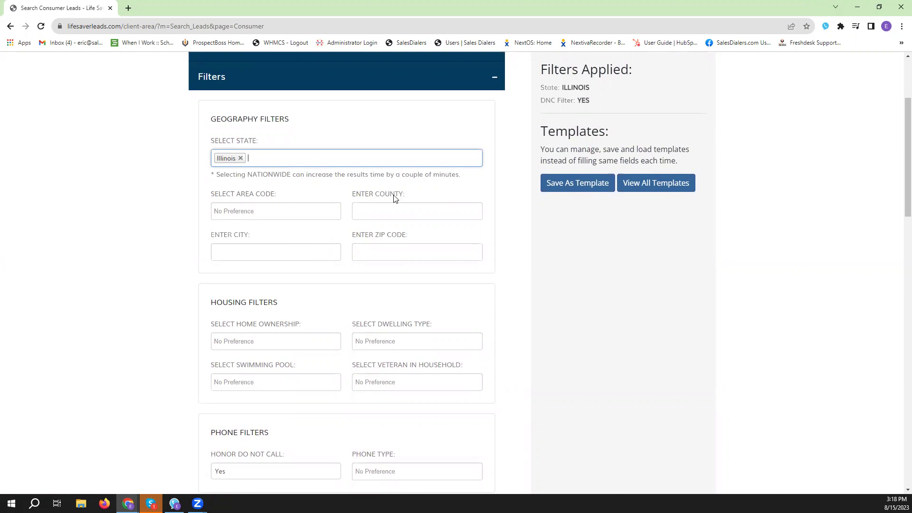
Step: Try the area code, city ('Chicgo', then removed) and ZIP filters, leaving all three empty
left_click(335, 218)
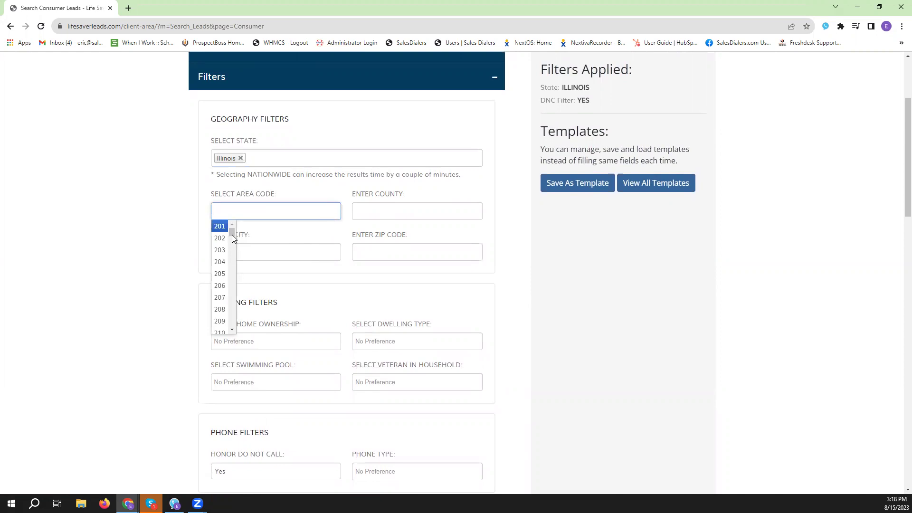
left_click_drag(232, 235, 236, 290)
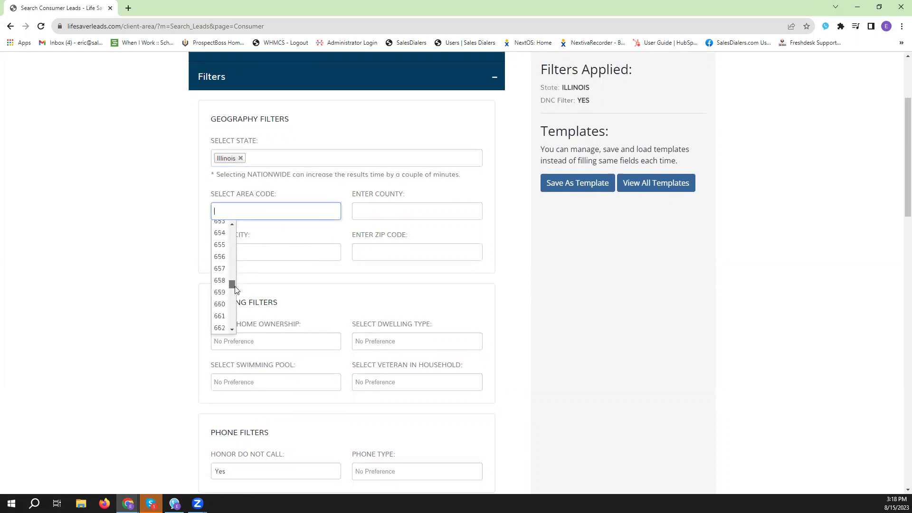
left_click(184, 261)
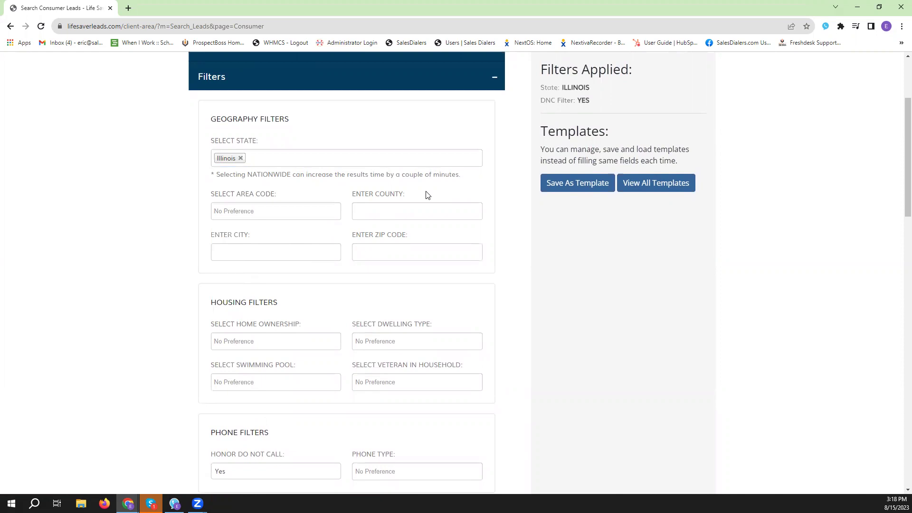
left_click(290, 251)
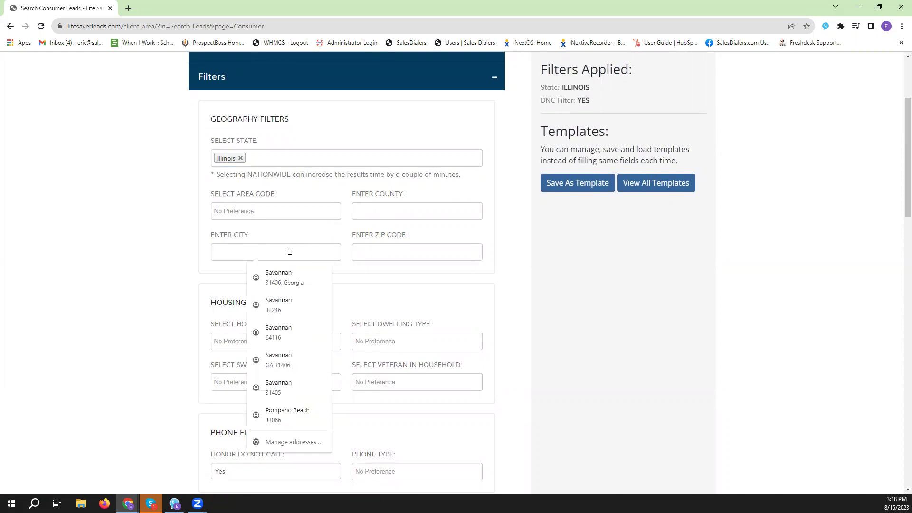
type("Chicgo")
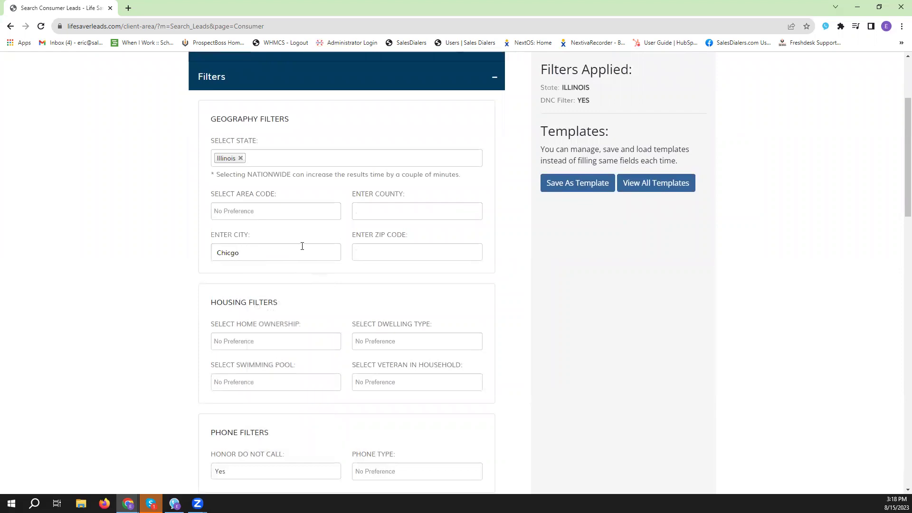
key("Return")
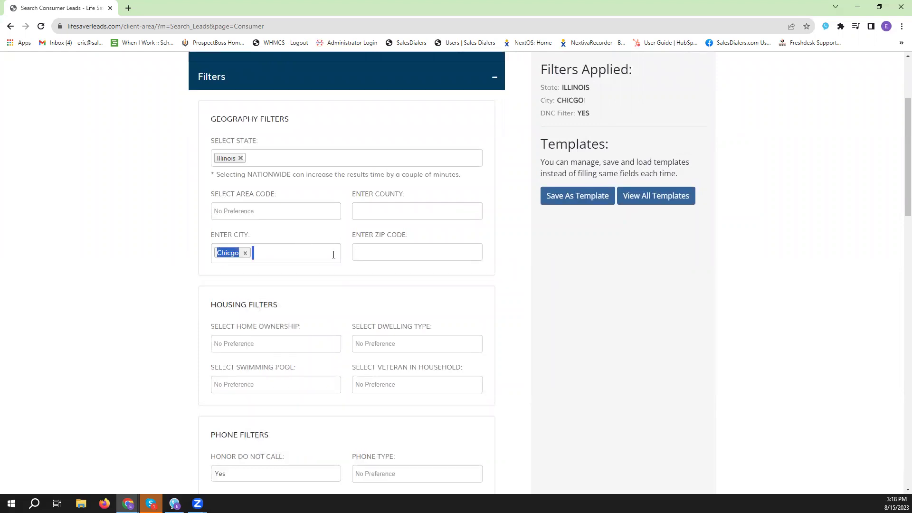
left_click(245, 253)
left_click(386, 253)
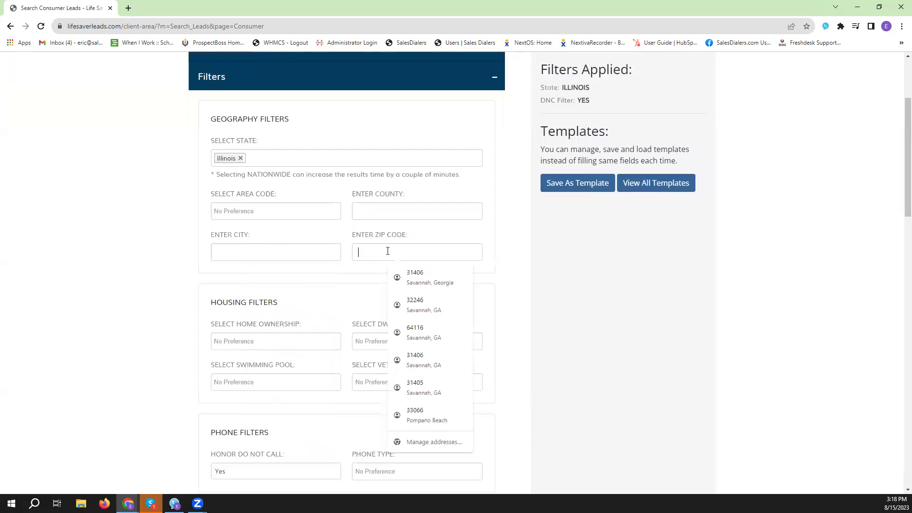
left_click(307, 253)
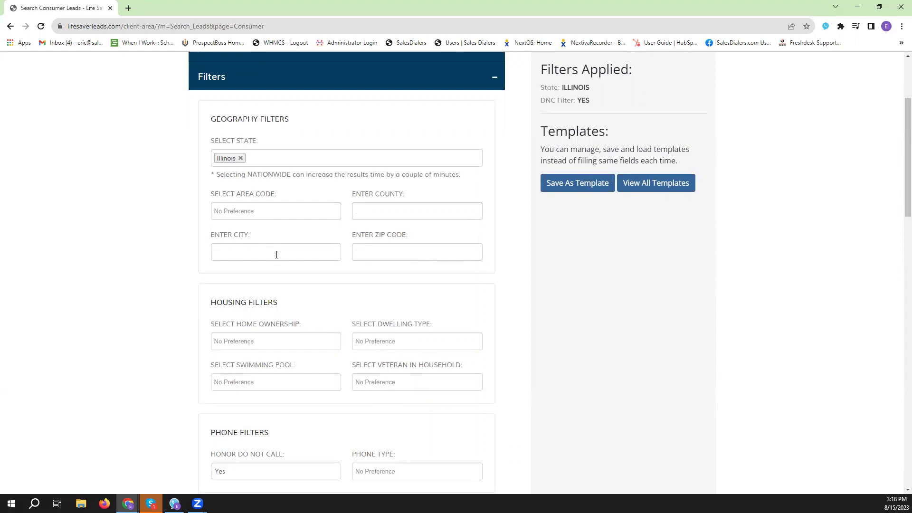
scroll(275, 254, "down", 2)
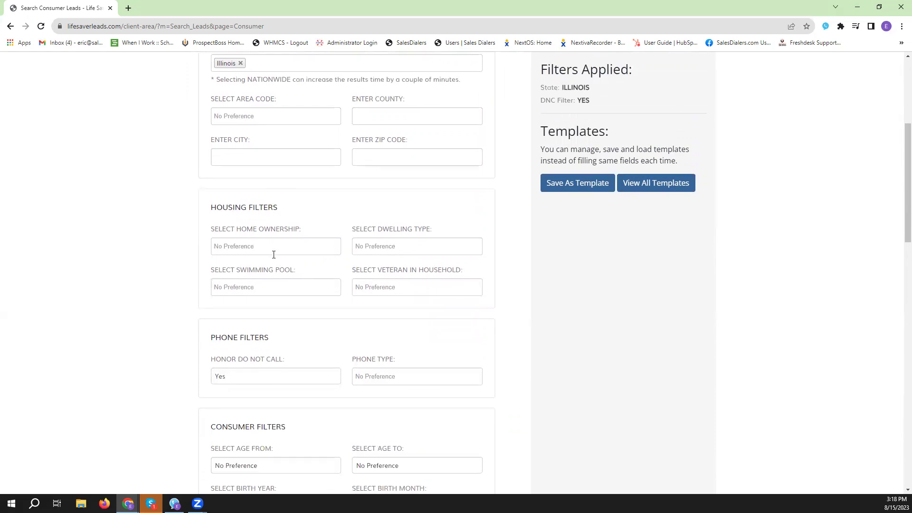
scroll(295, 213, "down", 1)
left_click(333, 198)
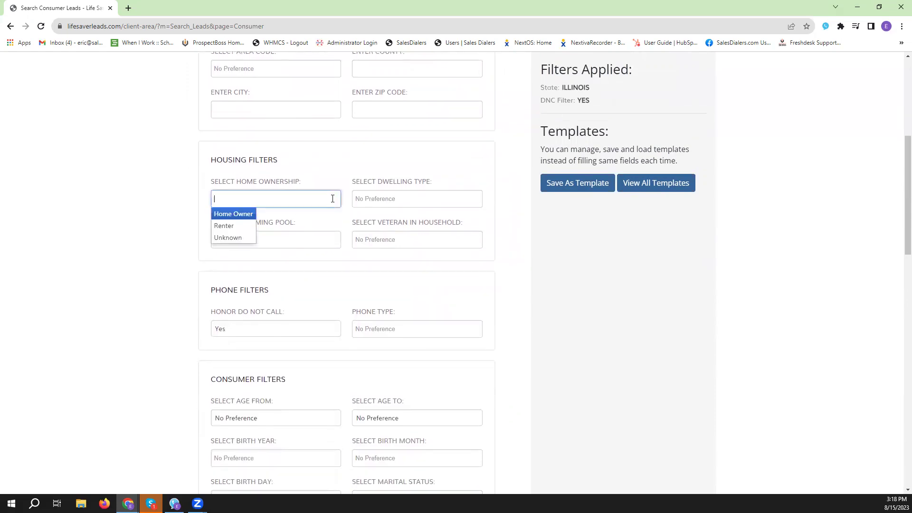
left_click(409, 200)
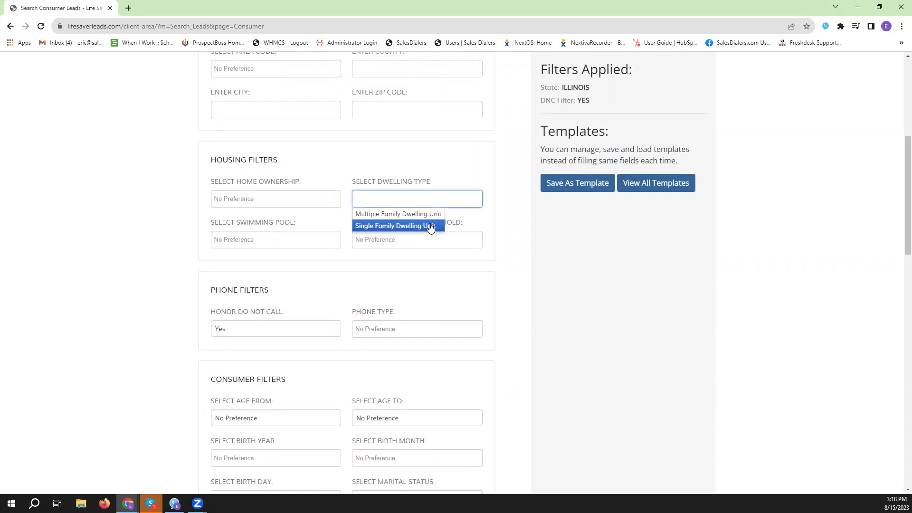
left_click(461, 168)
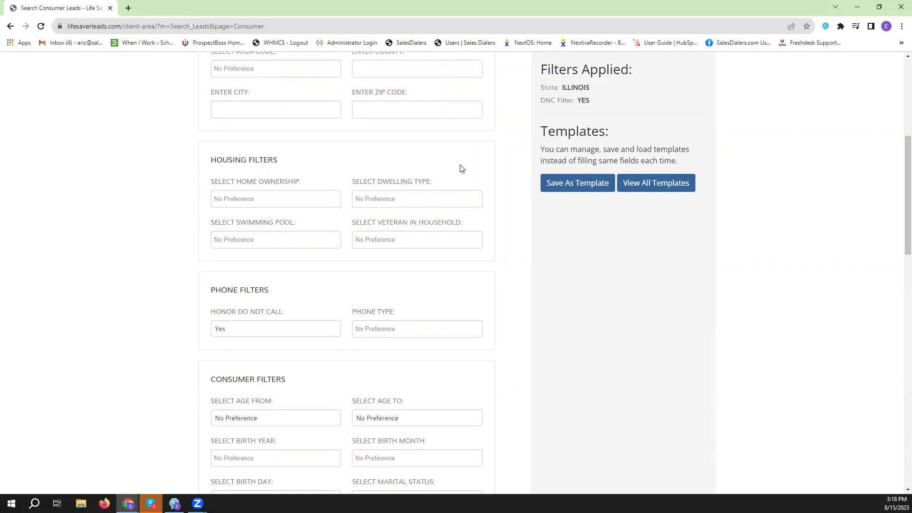
left_click(310, 237)
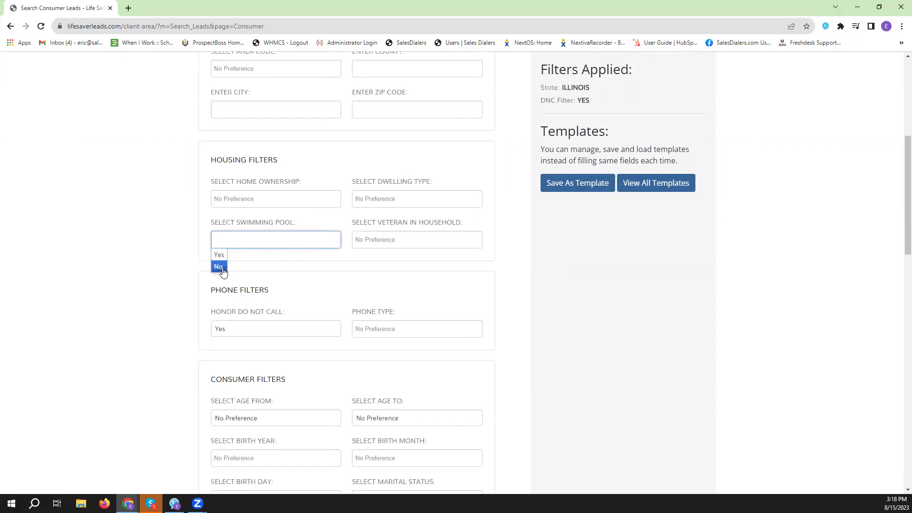
left_click(396, 245)
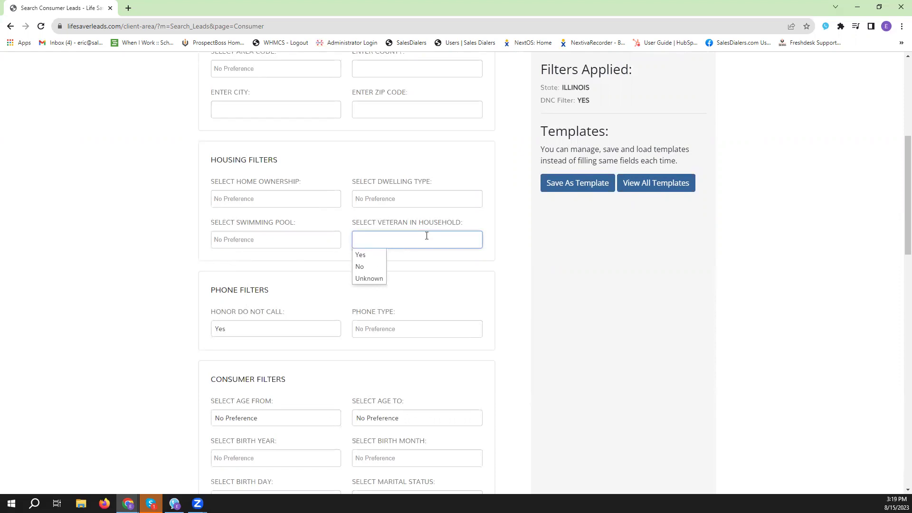
left_click(553, 282)
scroll(501, 281, "down", 3)
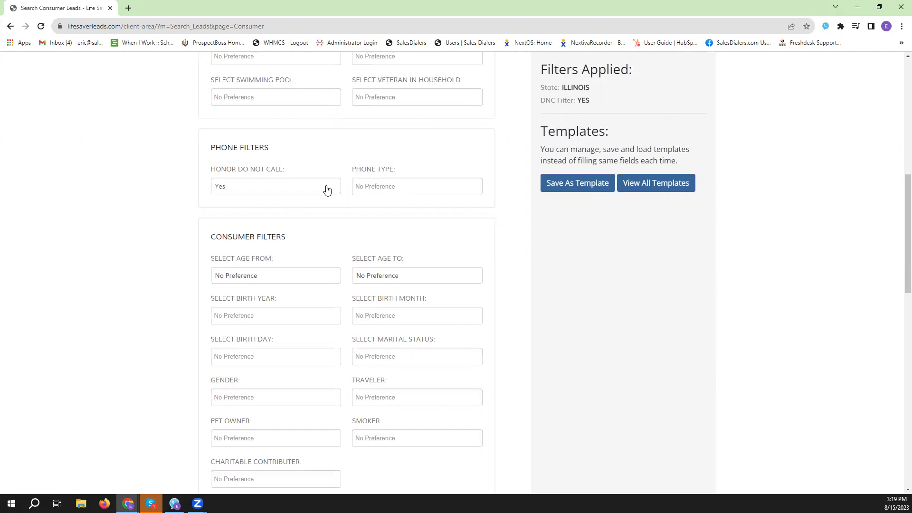
left_click(327, 190)
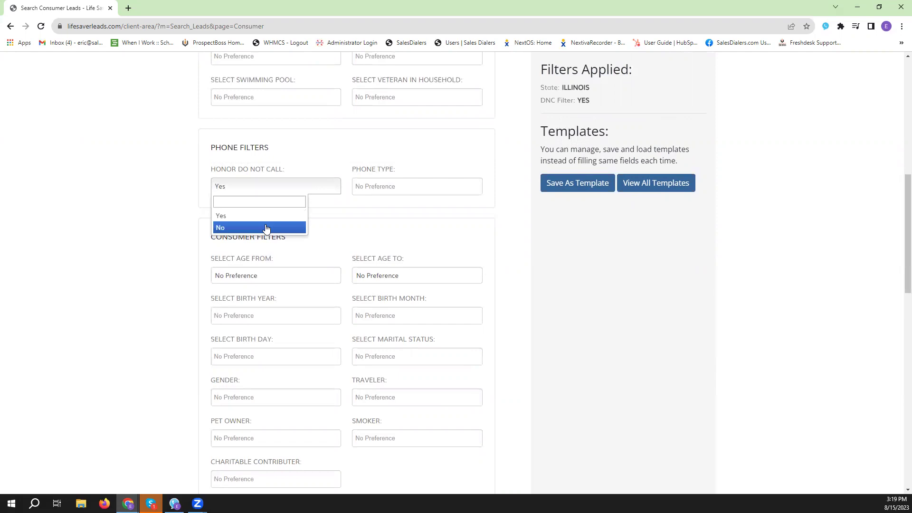
left_click(333, 193)
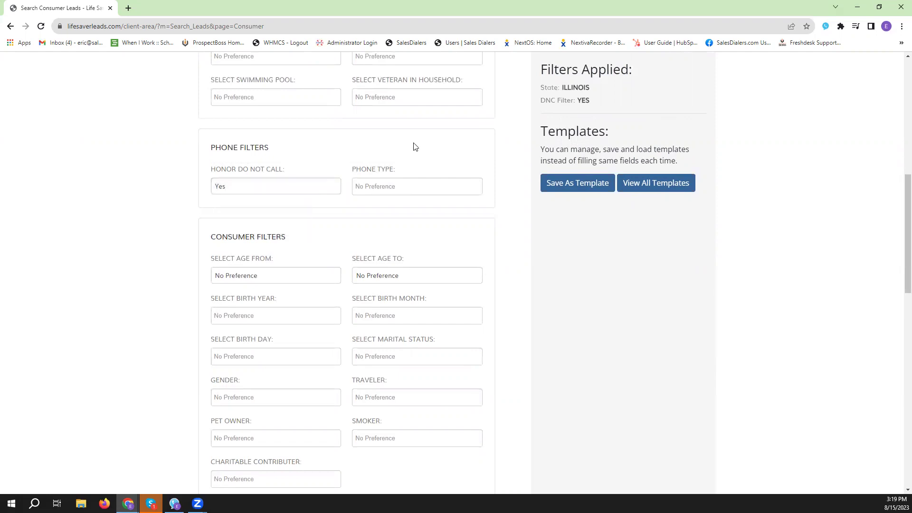
left_click(442, 187)
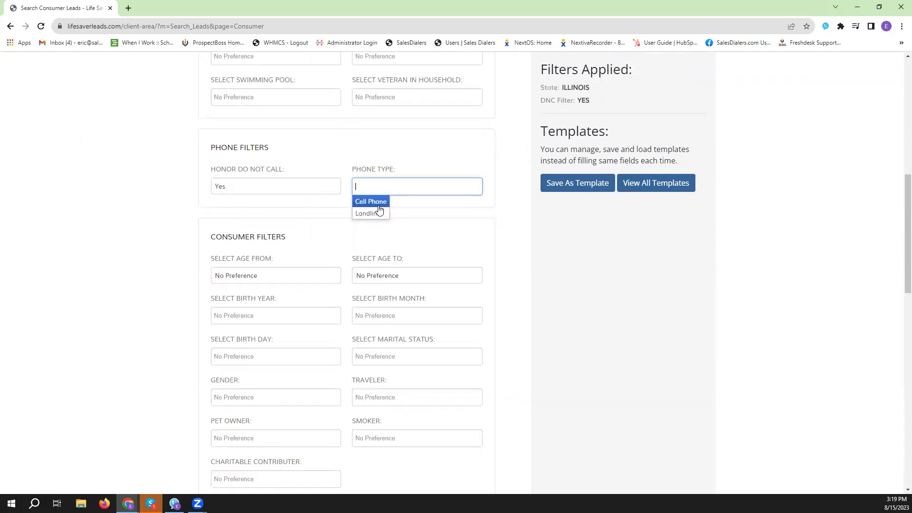
left_click(420, 152)
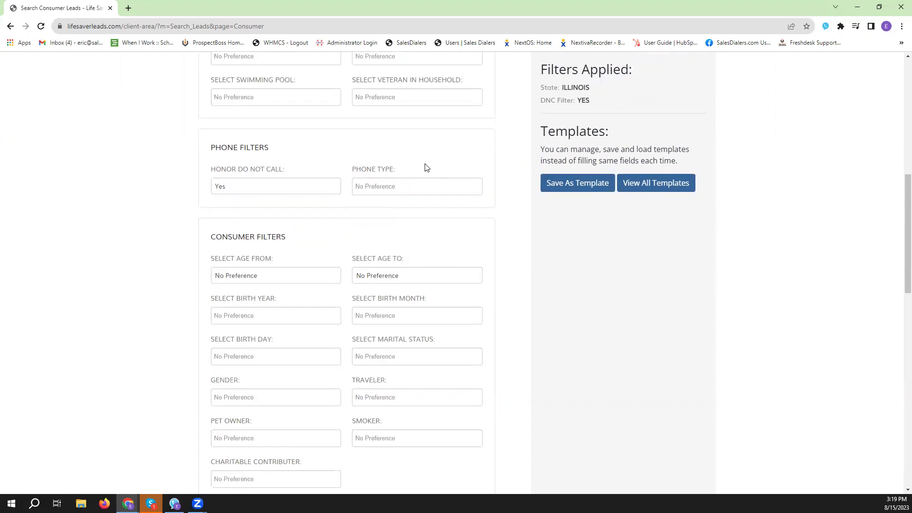
left_click(415, 186)
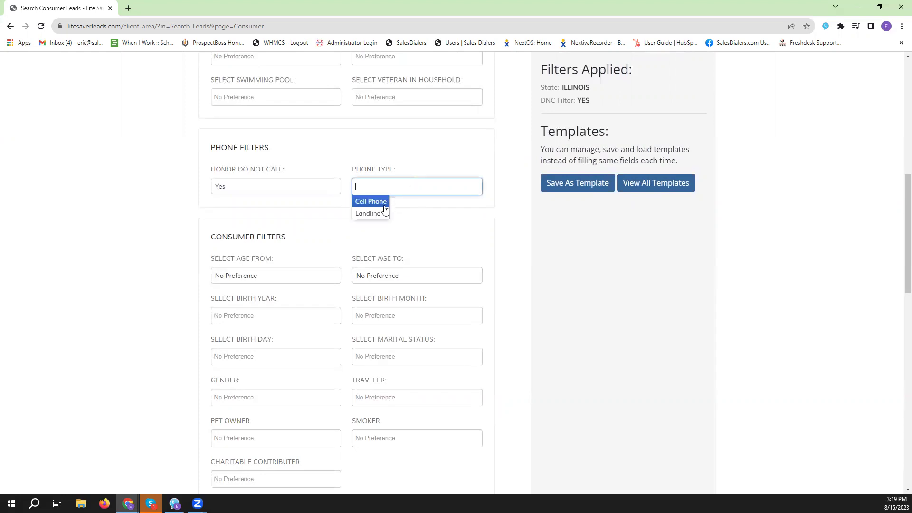
left_click(425, 162)
left_click(407, 188)
left_click(434, 161)
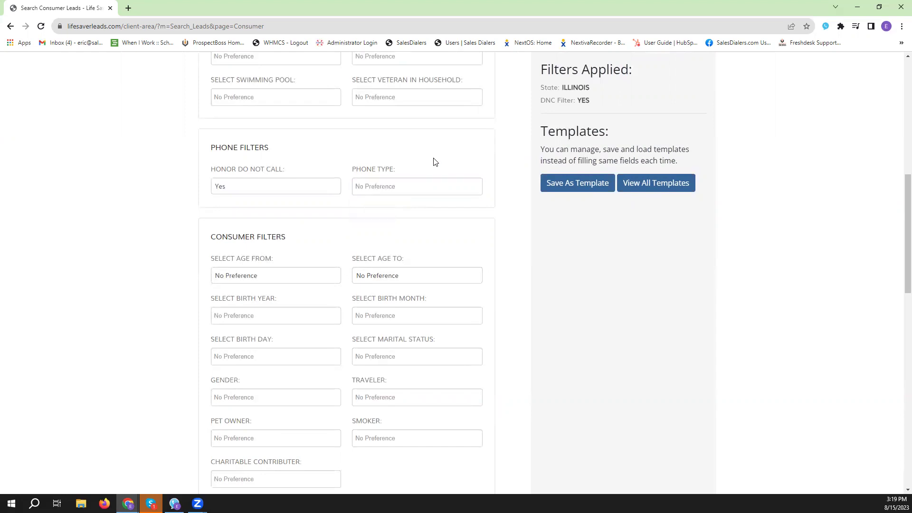
Step: Set the age range to 48 through 74, fixing an invalid maximum of 45
scroll(435, 162, "down", 2)
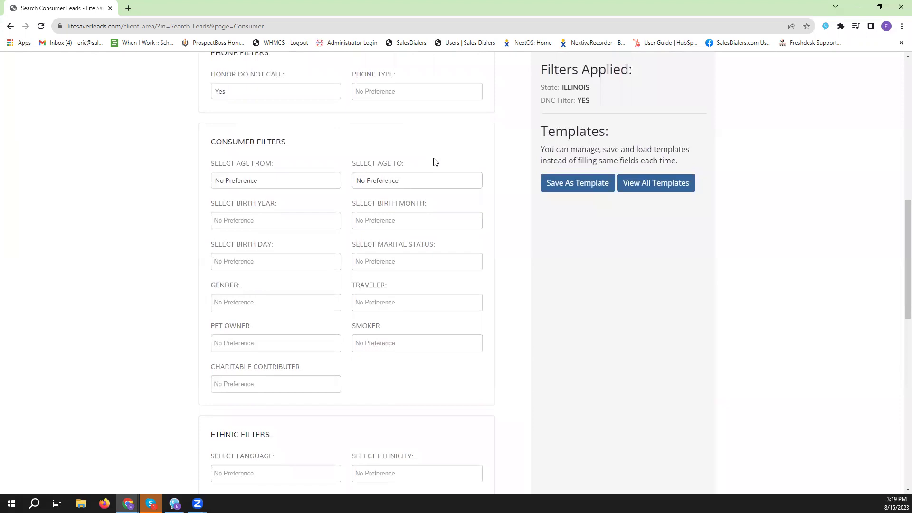
left_click(312, 189)
scroll(271, 249, "down", 6)
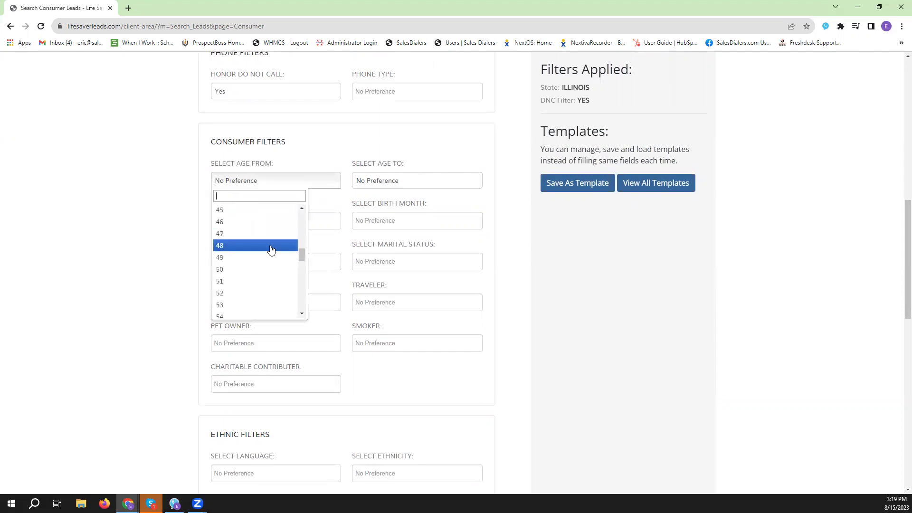
left_click(270, 246)
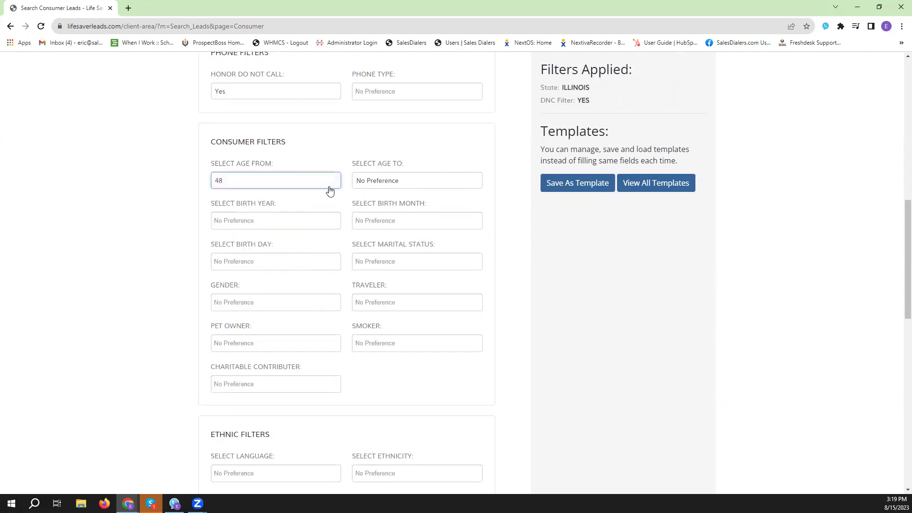
left_click(380, 187)
scroll(380, 257, "down", 5)
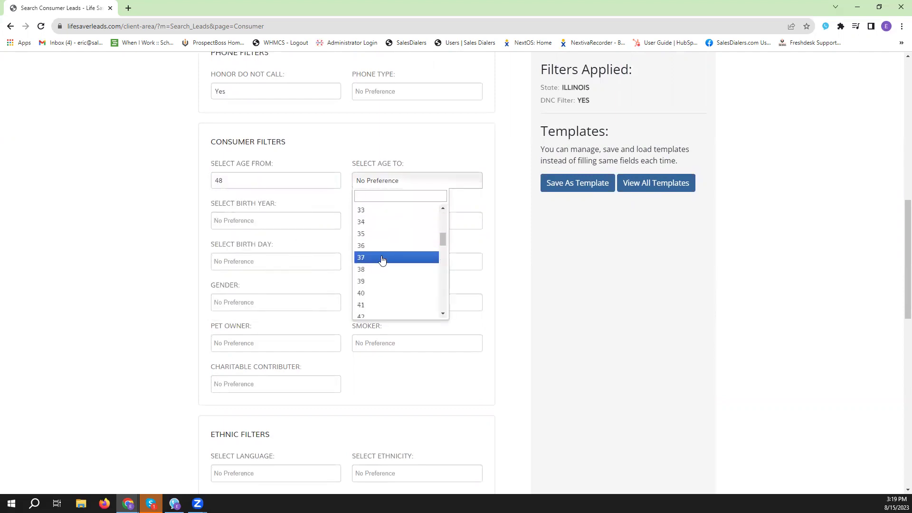
left_click(383, 258)
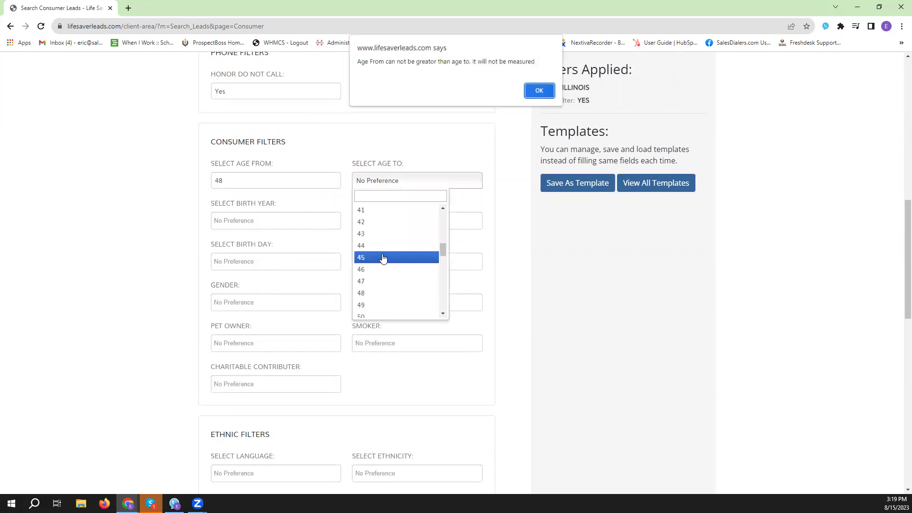
left_click(538, 91)
left_click(406, 179)
scroll(398, 276, "down", 8)
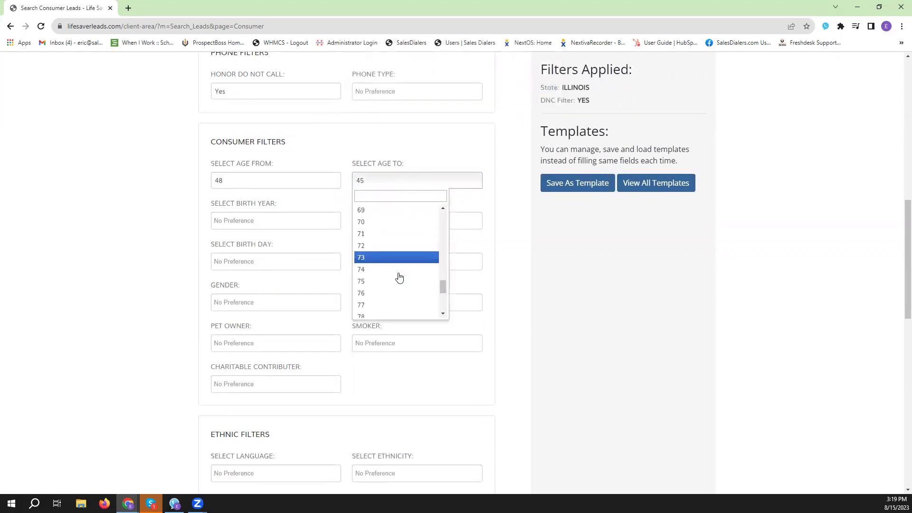
left_click(392, 269)
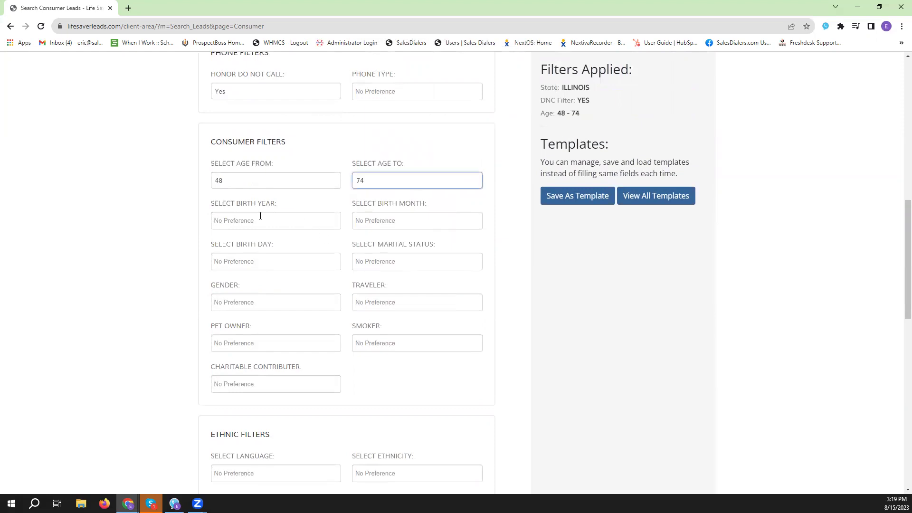
Step: Reset both minimum and maximum age to No Preference
left_click(302, 182)
left_click(157, 168)
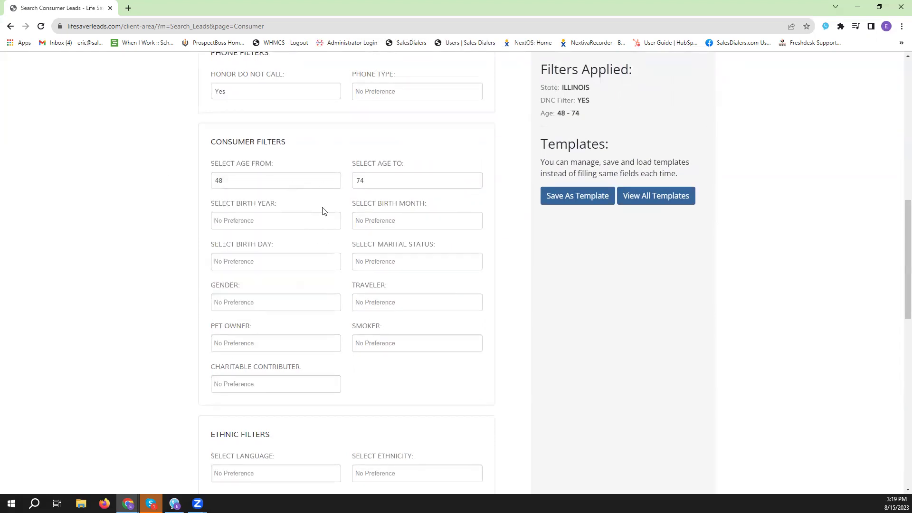
left_click(248, 182)
scroll(266, 223, "up", 7)
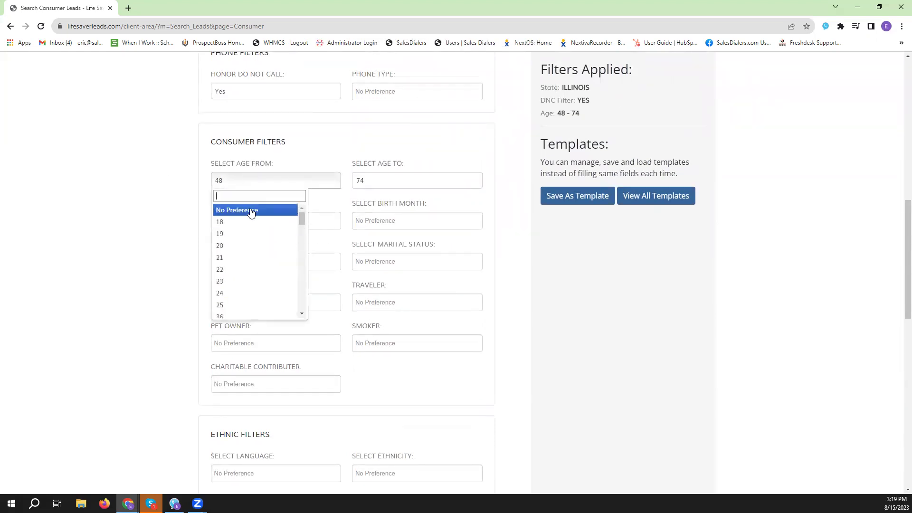
left_click(251, 209)
left_click(399, 178)
scroll(394, 230, "up", 4)
scroll(394, 230, "up", 5)
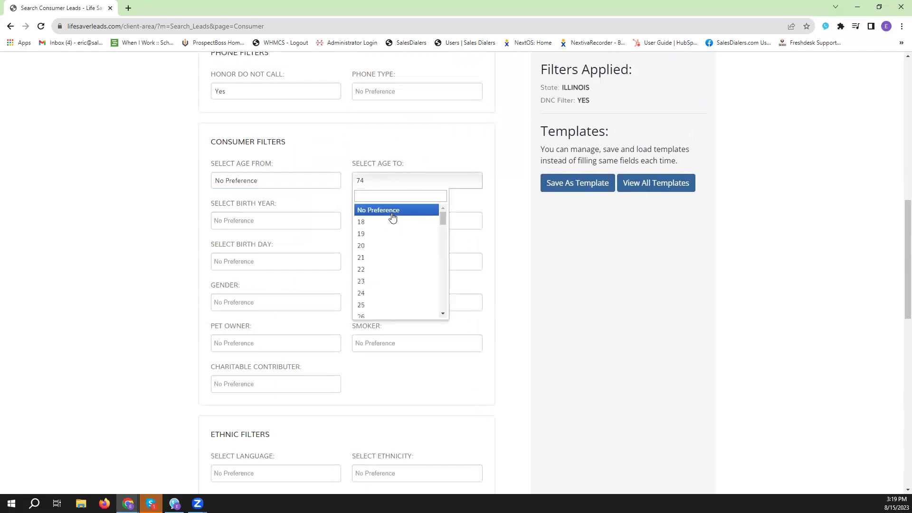
left_click(393, 210)
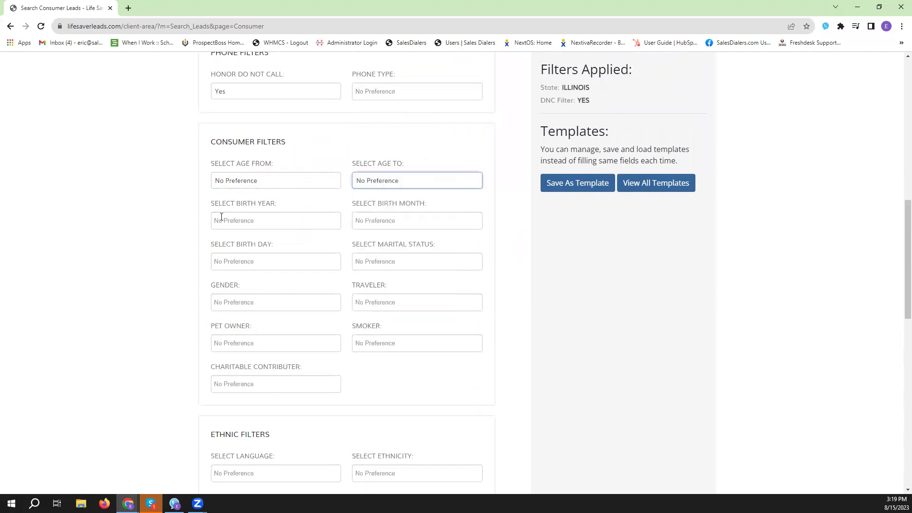
Step: Filter to birth year 1959 and birth month May
left_click(261, 218)
scroll(228, 276, "down", 7)
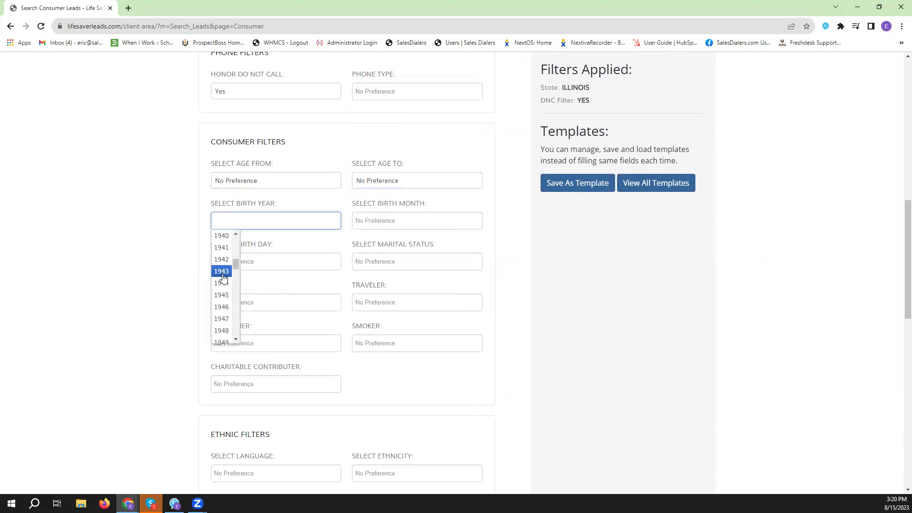
scroll(223, 285, "down", 1)
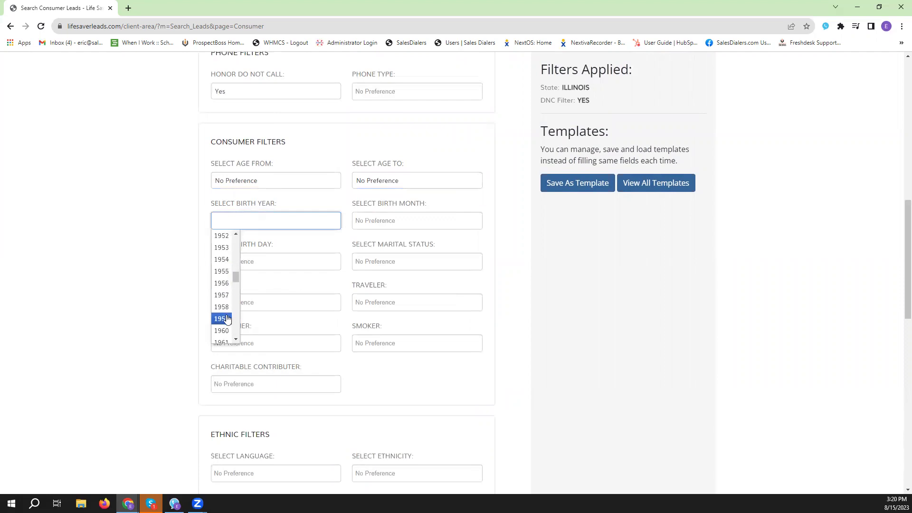
left_click(223, 317)
left_click(377, 222)
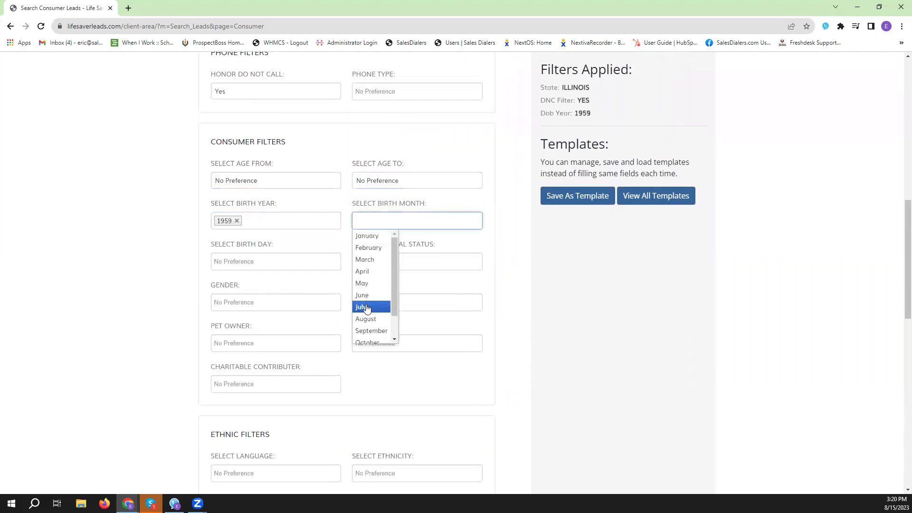
left_click(371, 287)
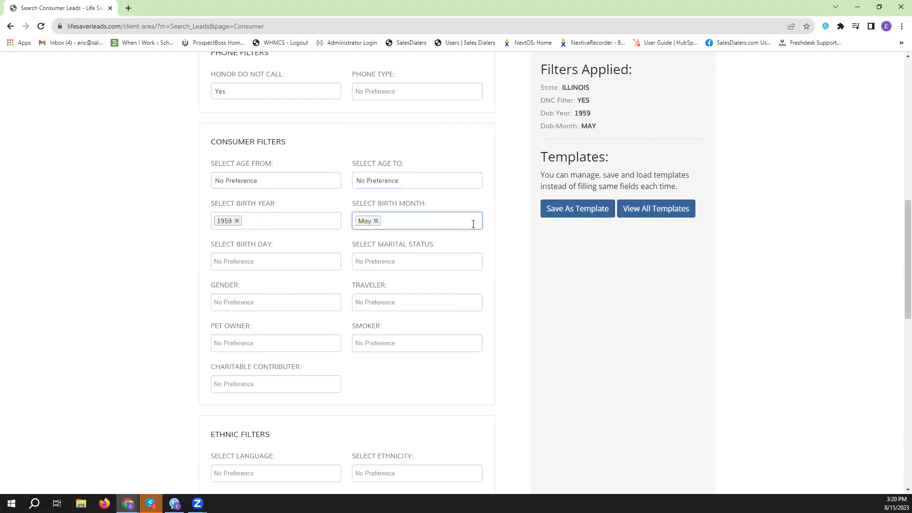
Step: Review the marital status, gender, traveler, pet owner, smoker and charitable options, leaving them unset
left_click(462, 268)
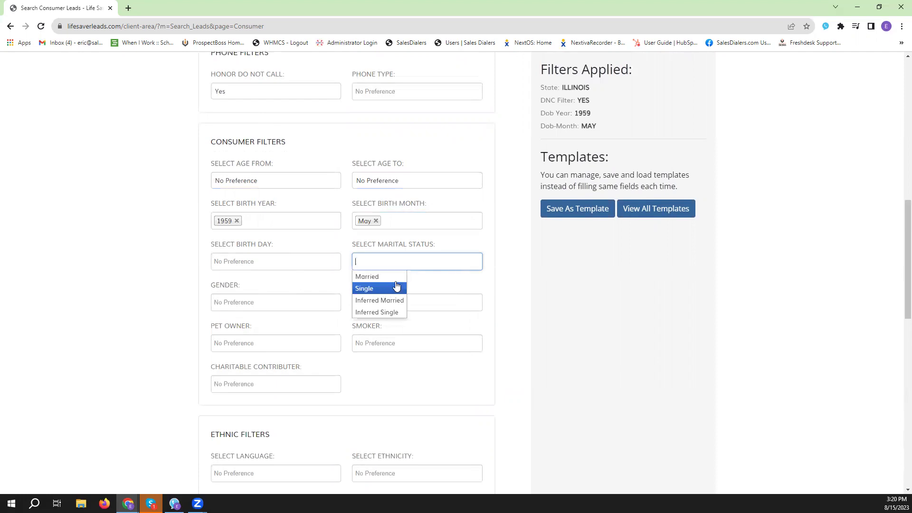
left_click(530, 270)
left_click(249, 302)
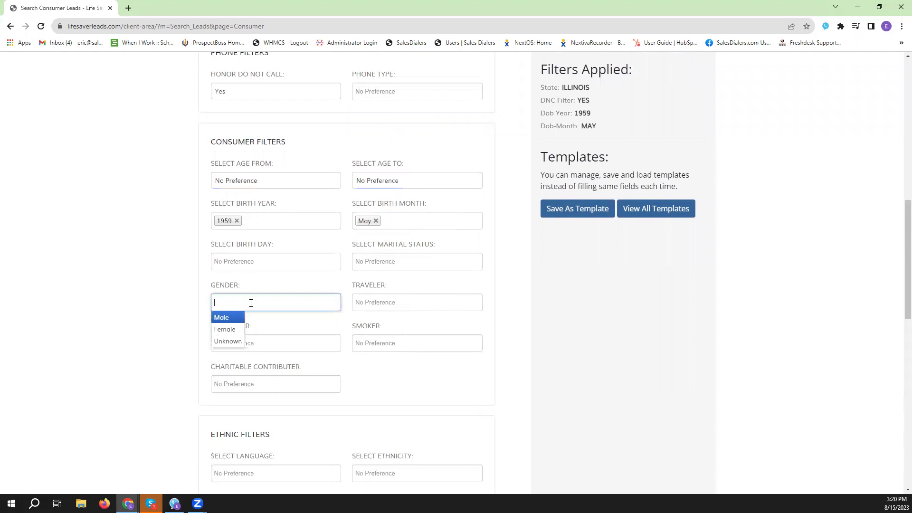
left_click(422, 302)
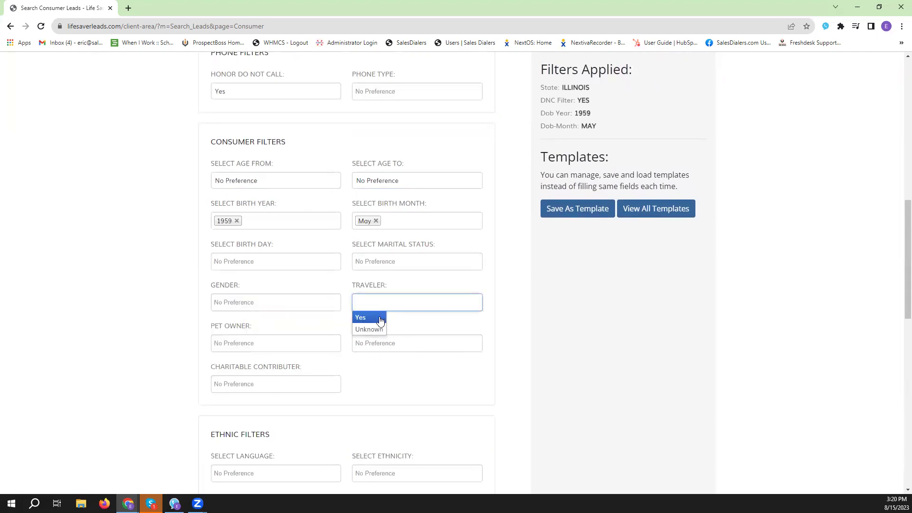
left_click(295, 340)
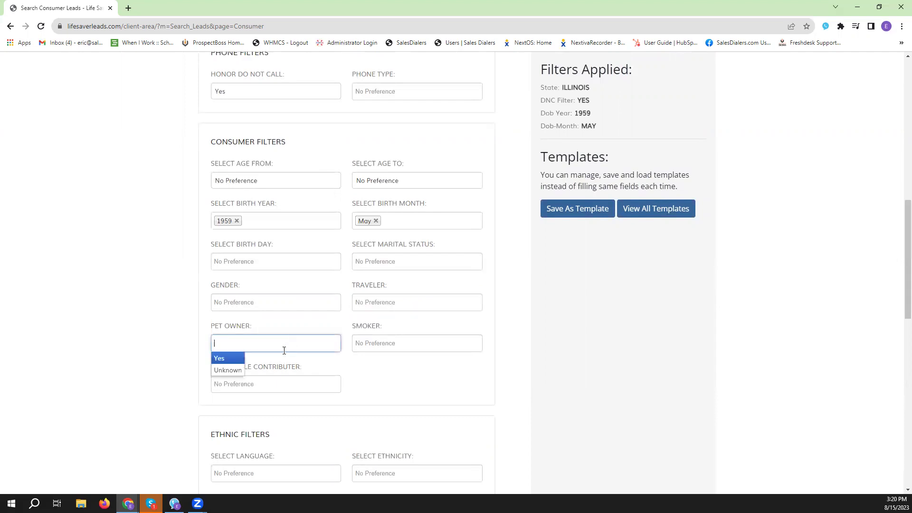
left_click(394, 347)
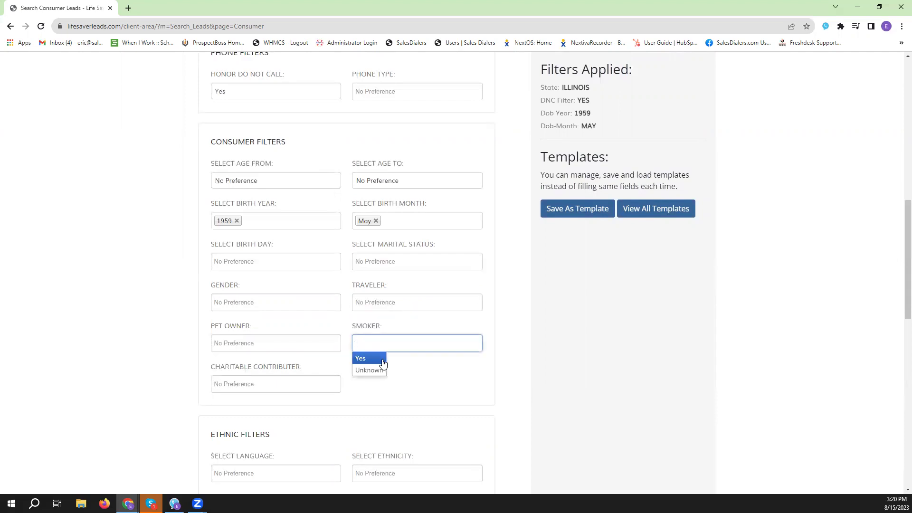
left_click(337, 371)
left_click(304, 385)
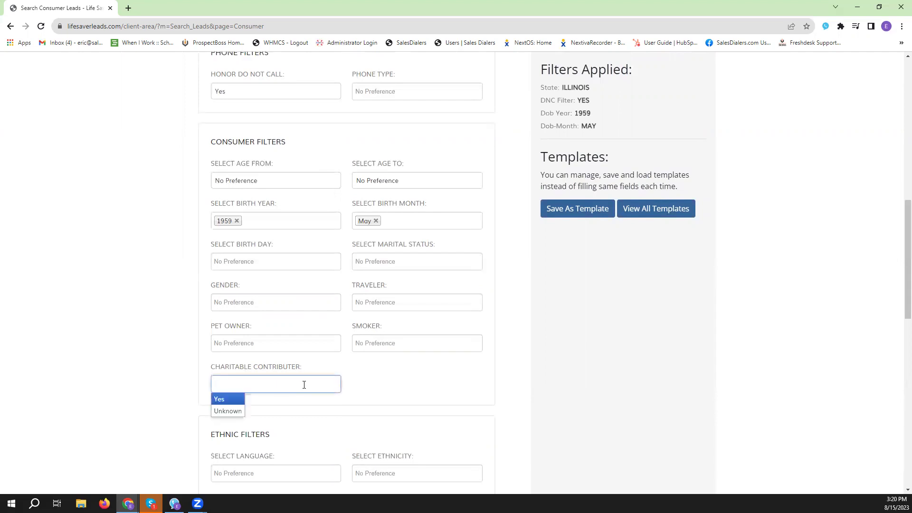
left_click(385, 398)
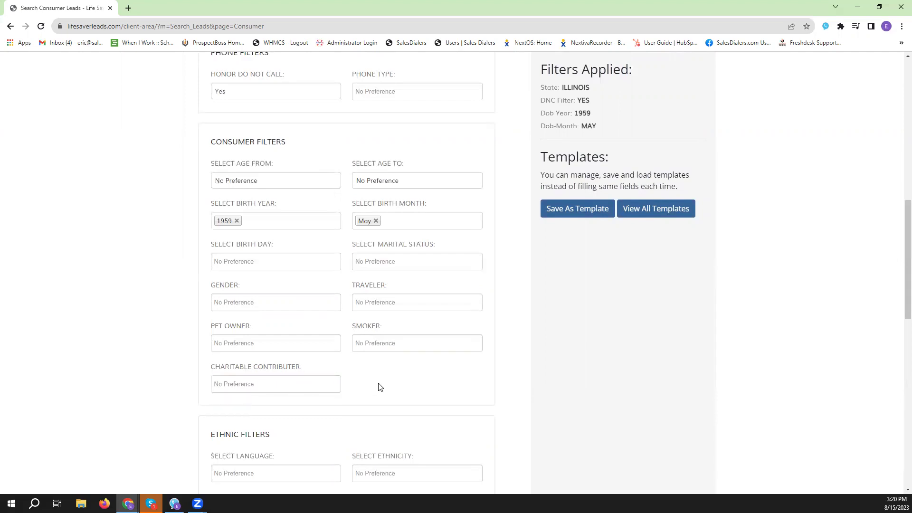
scroll(377, 385, "down", 4)
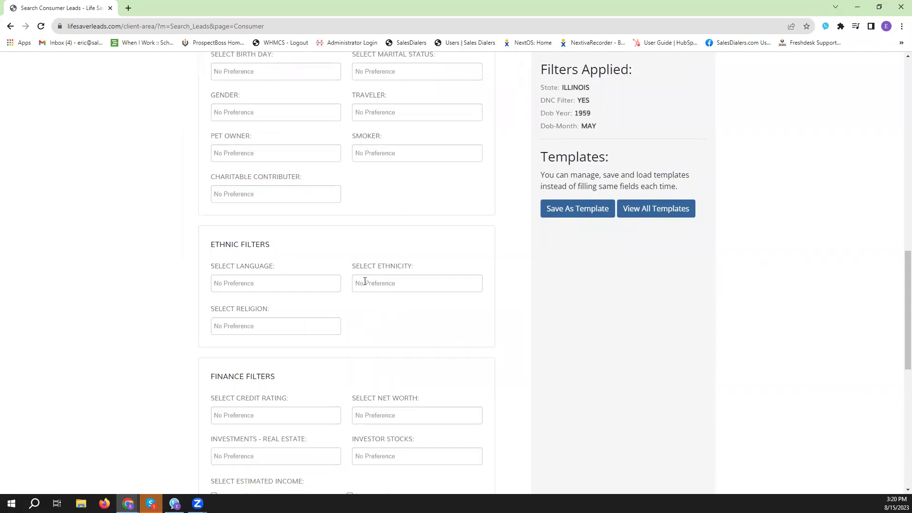
left_click(338, 280)
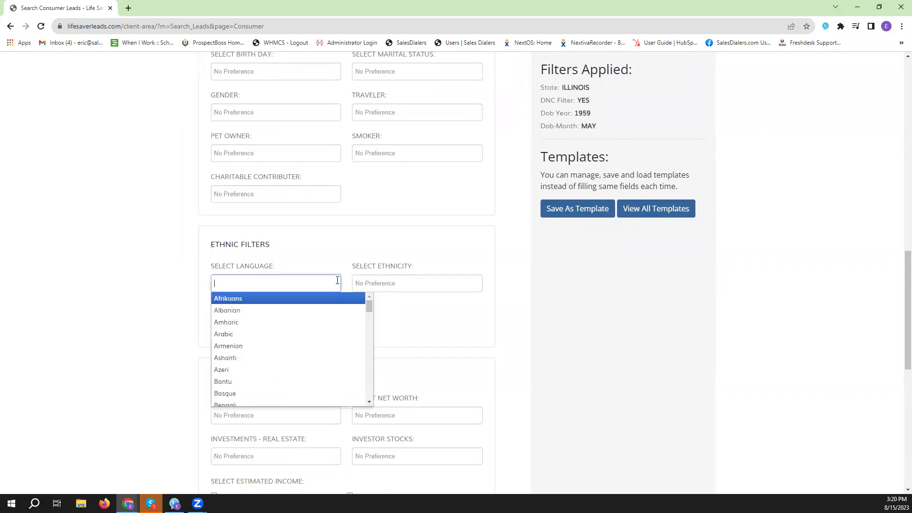
scroll(326, 328, "down", 8)
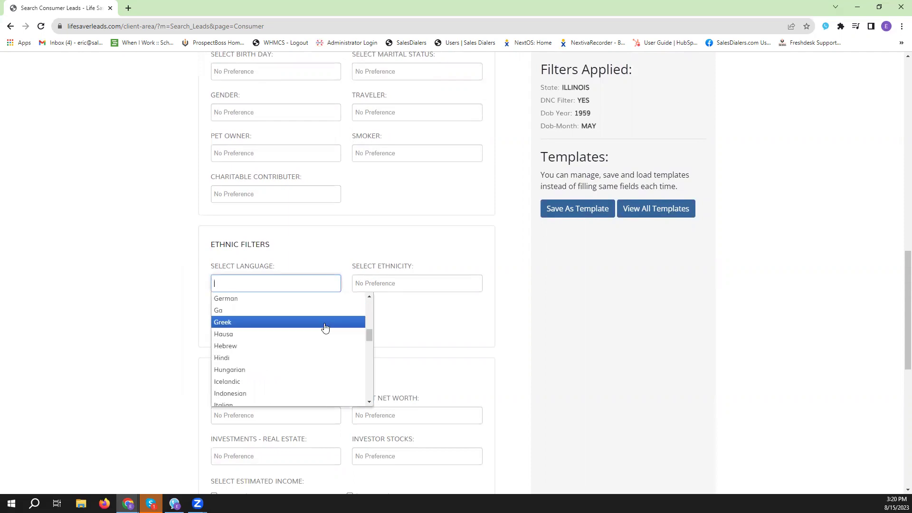
left_click(433, 321)
left_click(429, 288)
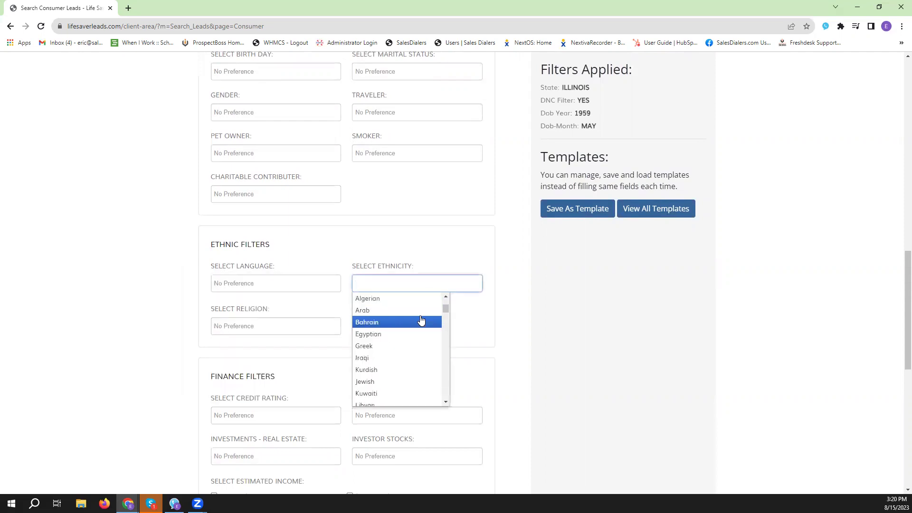
scroll(421, 320, "down", 3)
scroll(421, 320, "down", 3)
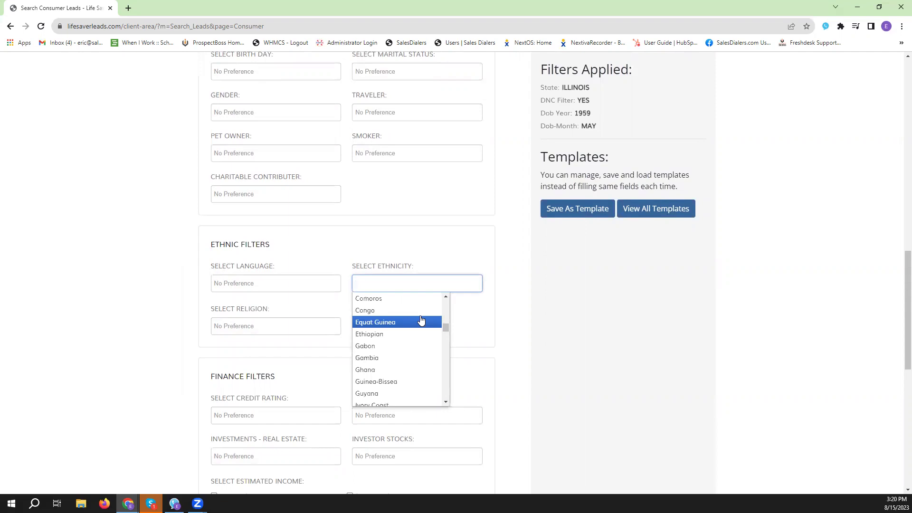
scroll(421, 321, "down", 6)
left_click(474, 333)
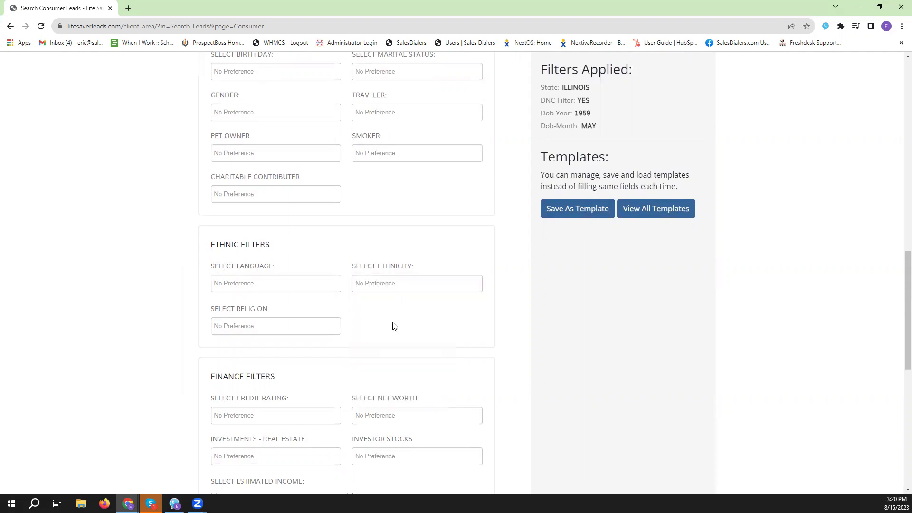
left_click(299, 327)
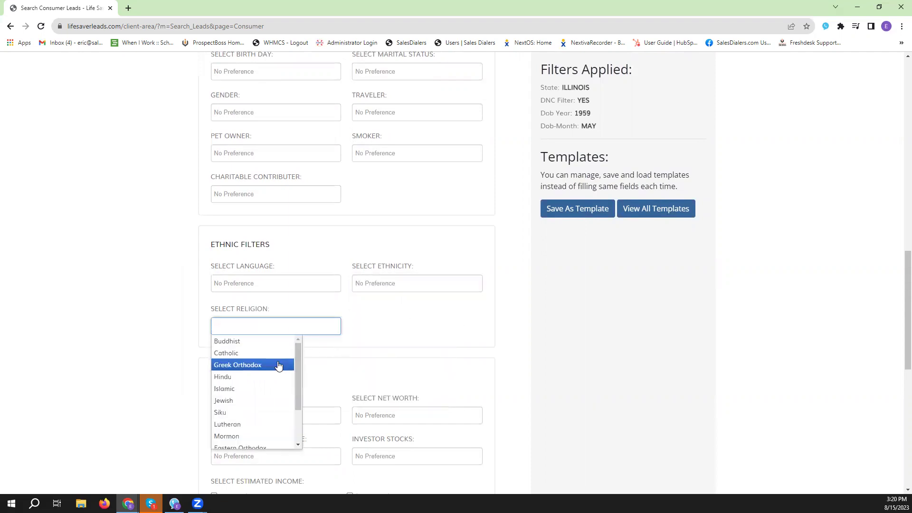
scroll(276, 365, "down", 1)
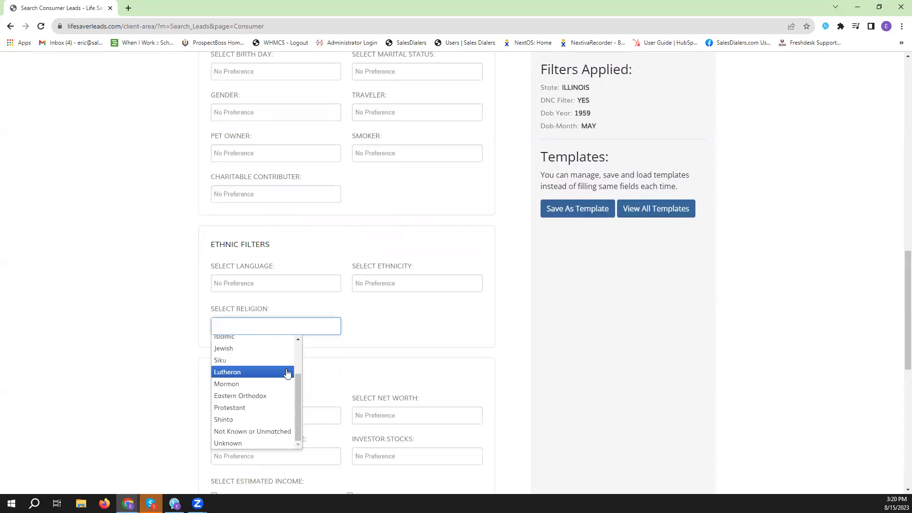
left_click(407, 341)
Step: Add credit ratings 750 - 799 and 700 - 749, then remove both
scroll(408, 341, "down", 6)
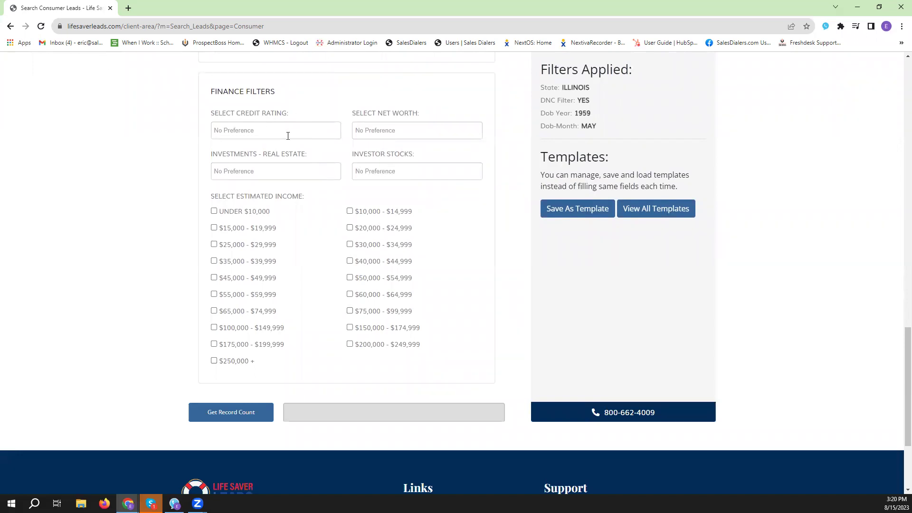
left_click(288, 136)
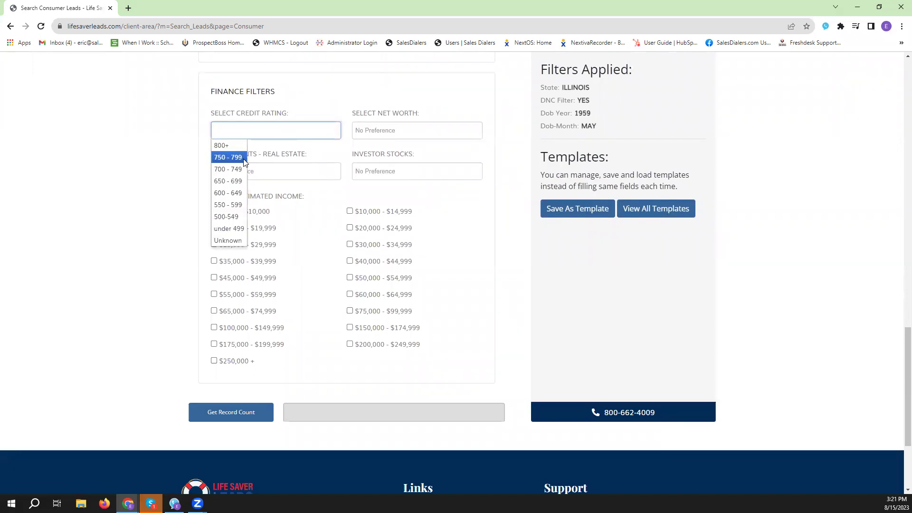
left_click(242, 159)
left_click(272, 130)
left_click(238, 169)
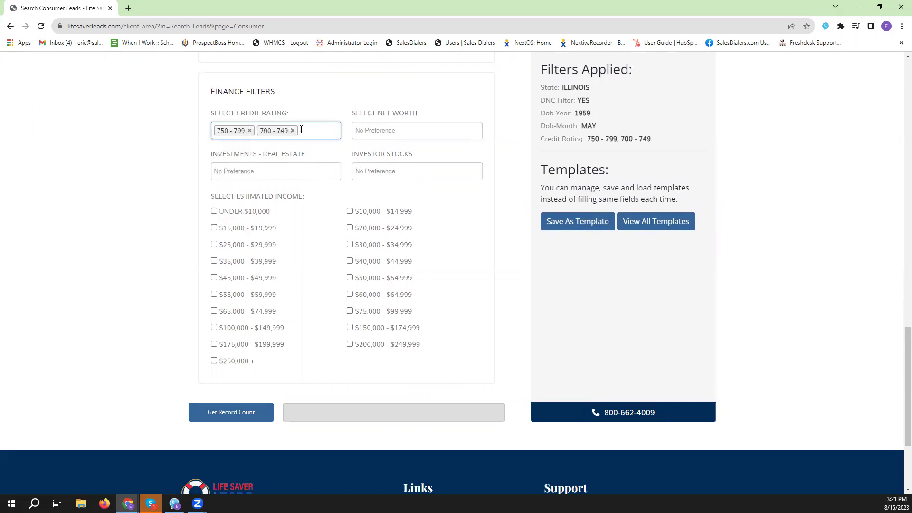
left_click(288, 136)
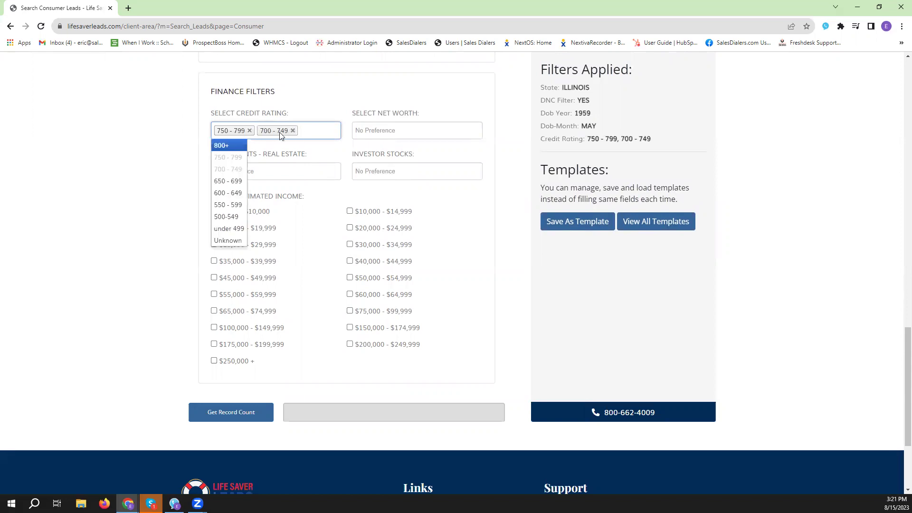
left_click(249, 131)
left_click(249, 131)
Step: Add net worth ranges from $1 to $24,999, remove them, and leave real estate and stock options unset
left_click(375, 130)
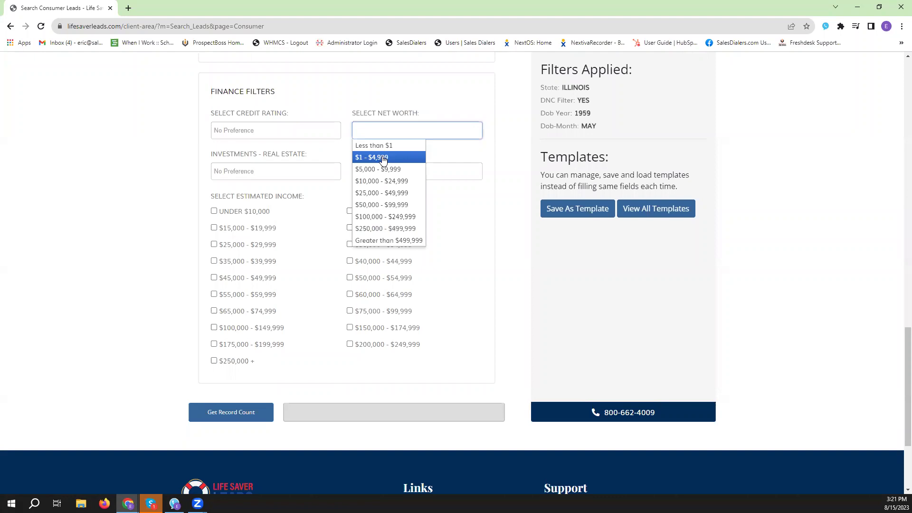
left_click(384, 155)
left_click(406, 129)
left_click(402, 169)
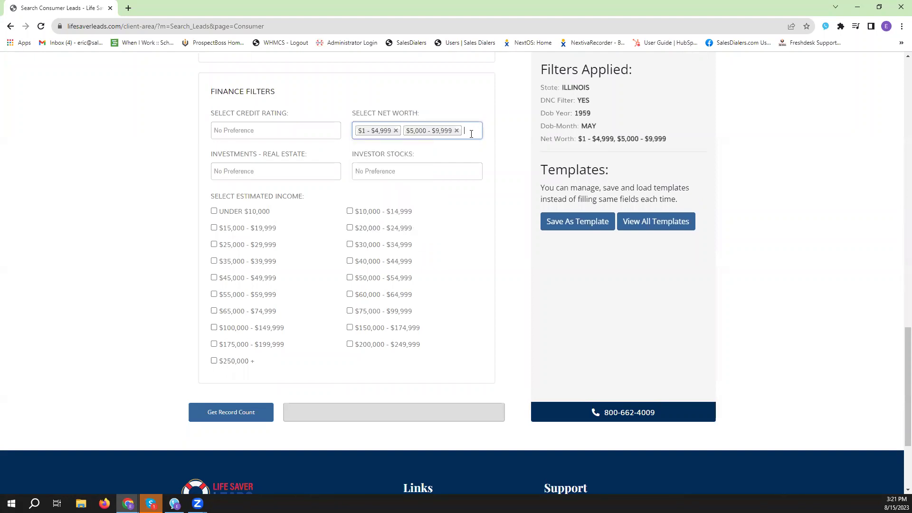
left_click(468, 136)
left_click(394, 181)
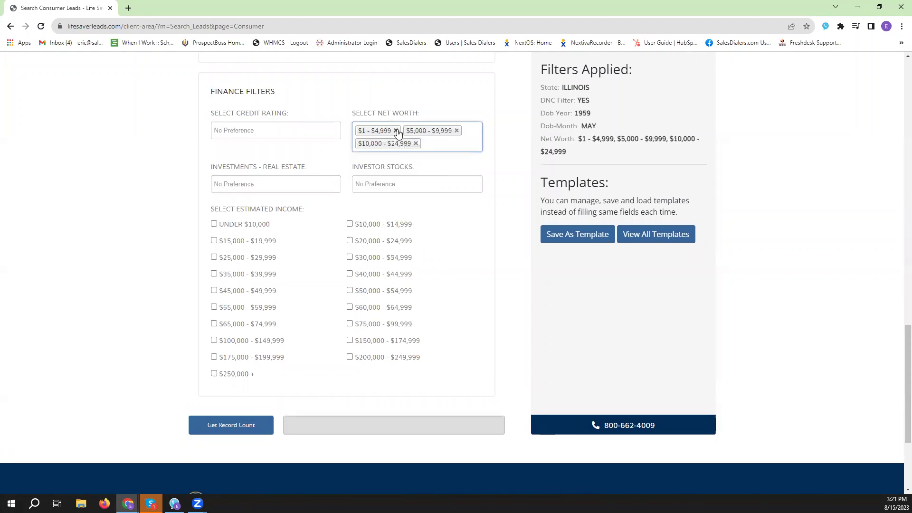
left_click(396, 130)
left_click(416, 143)
left_click(409, 131)
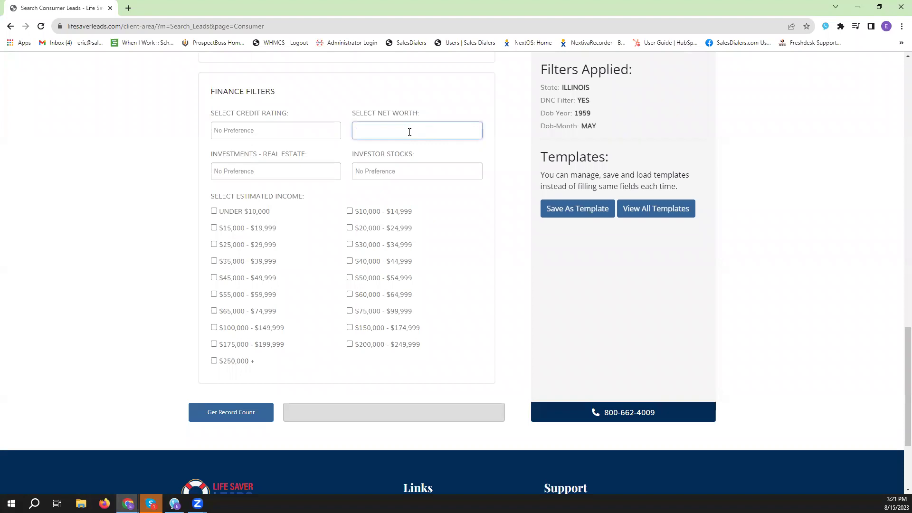
left_click(289, 168)
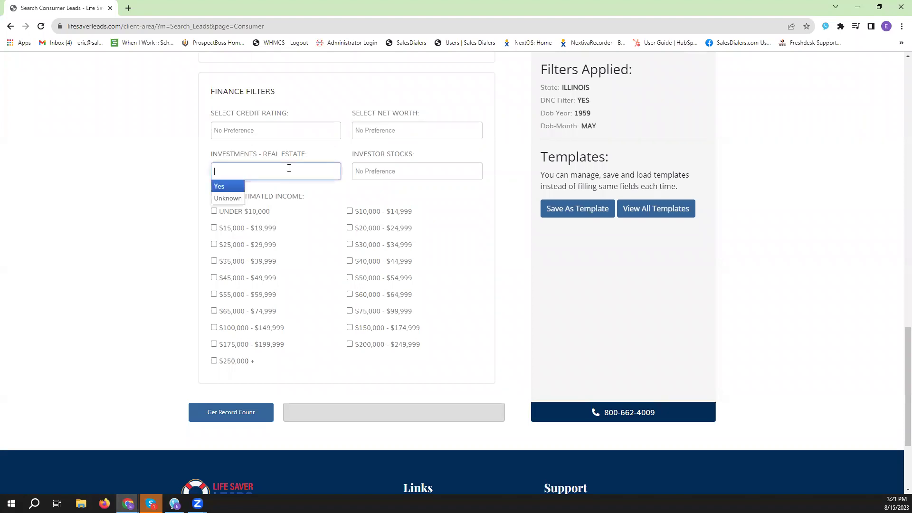
left_click(385, 171)
left_click(124, 180)
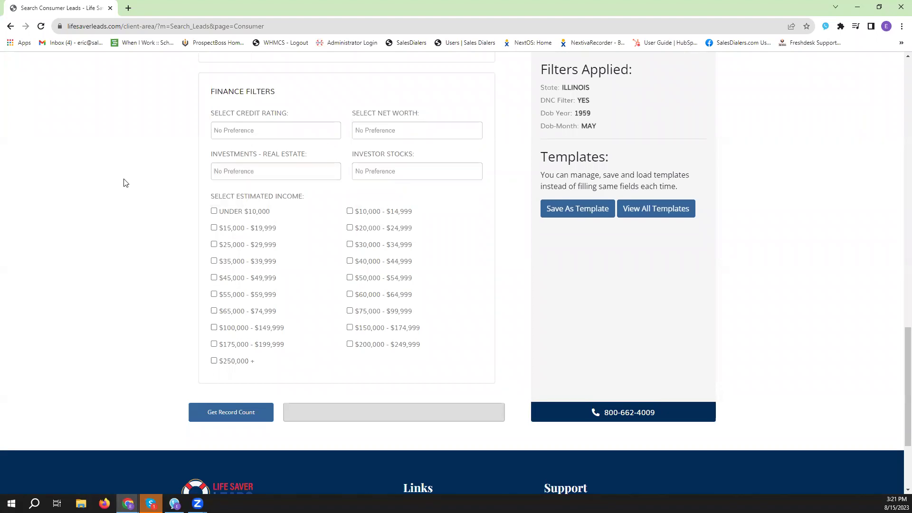
Step: Tick every estimated income range from $20,000 - $24,999 through $55,000 - $59,999
left_click(214, 244)
left_click(350, 229)
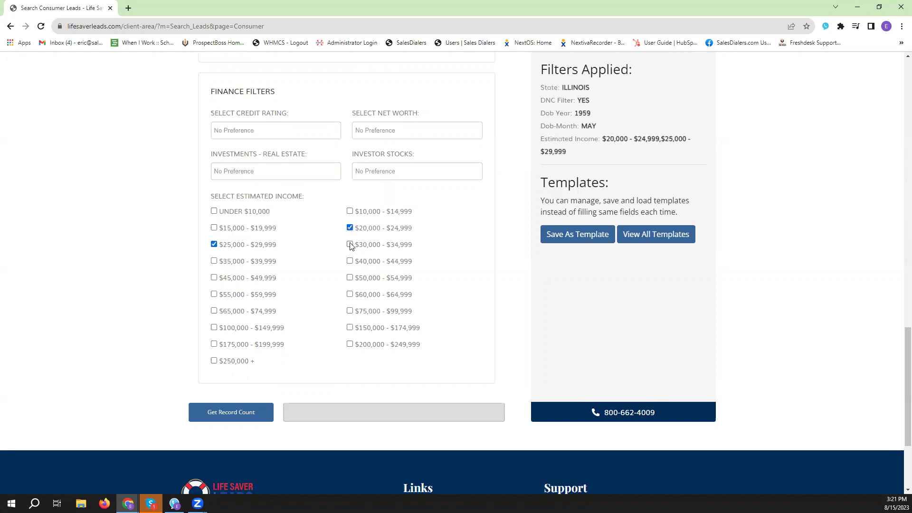
left_click(350, 244)
left_click(214, 261)
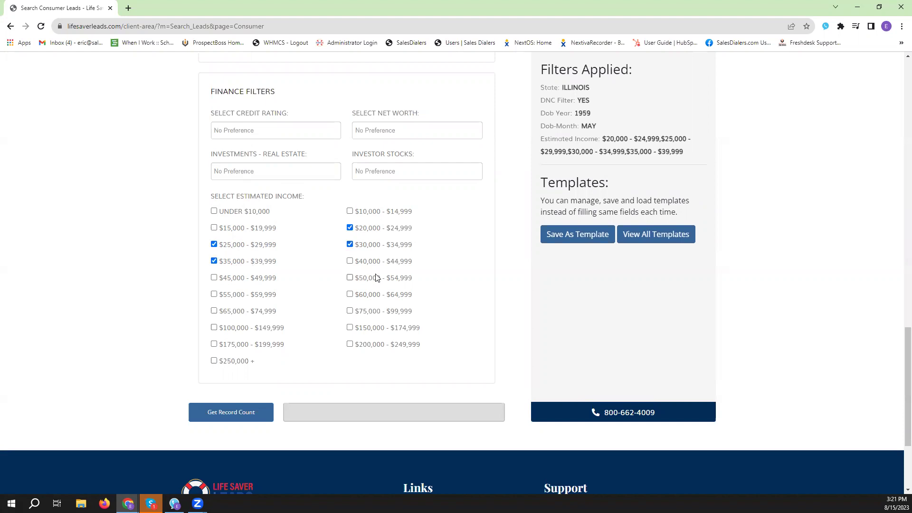
left_click(350, 261)
left_click(350, 278)
left_click(214, 277)
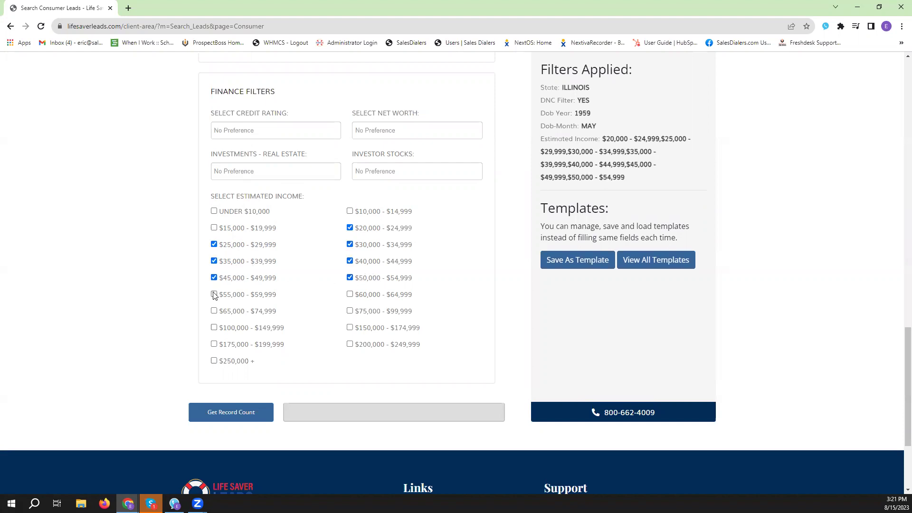
left_click(214, 295)
left_click(586, 269)
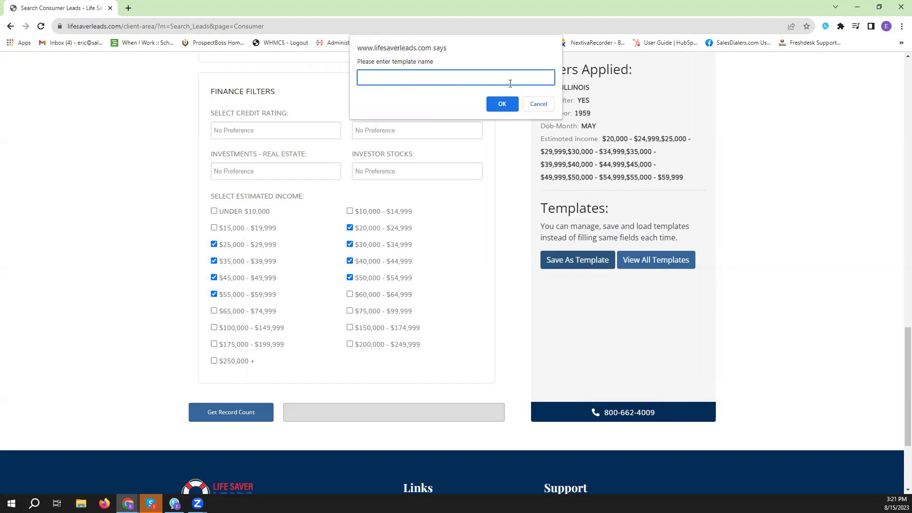
left_click(545, 105)
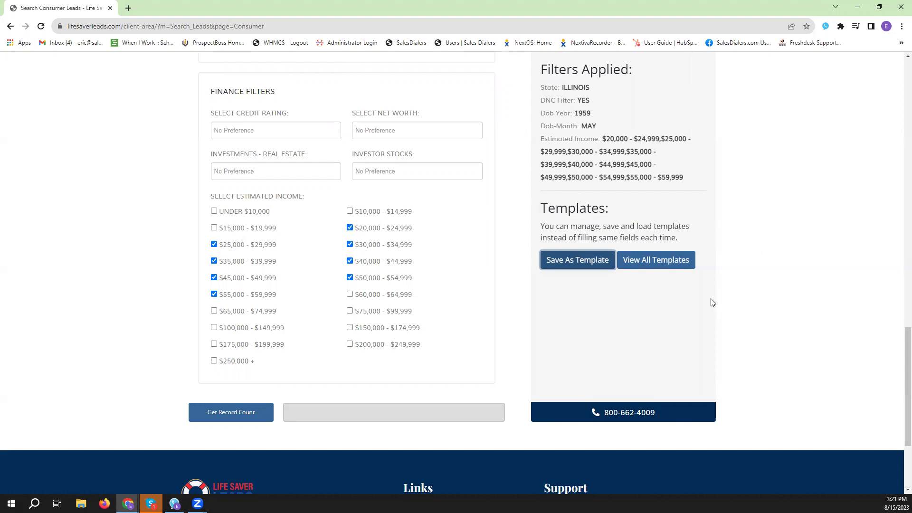
left_click(675, 265)
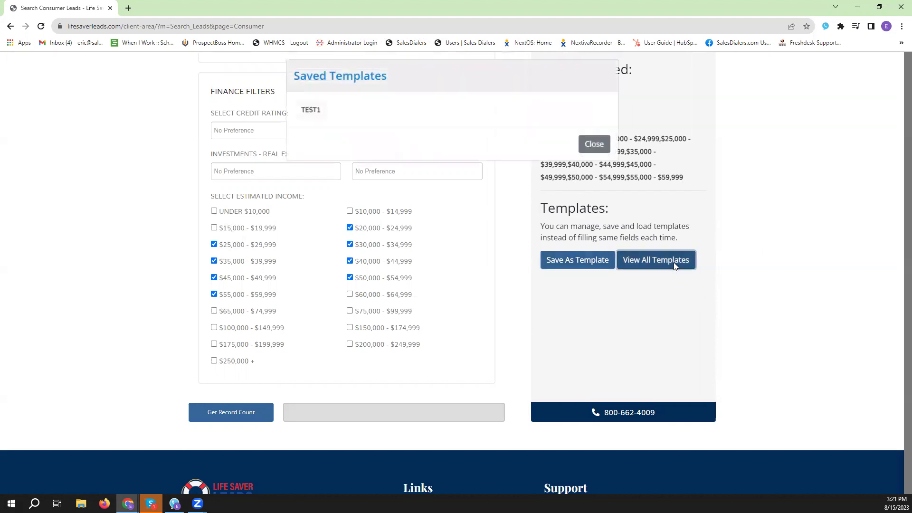
left_click(594, 151)
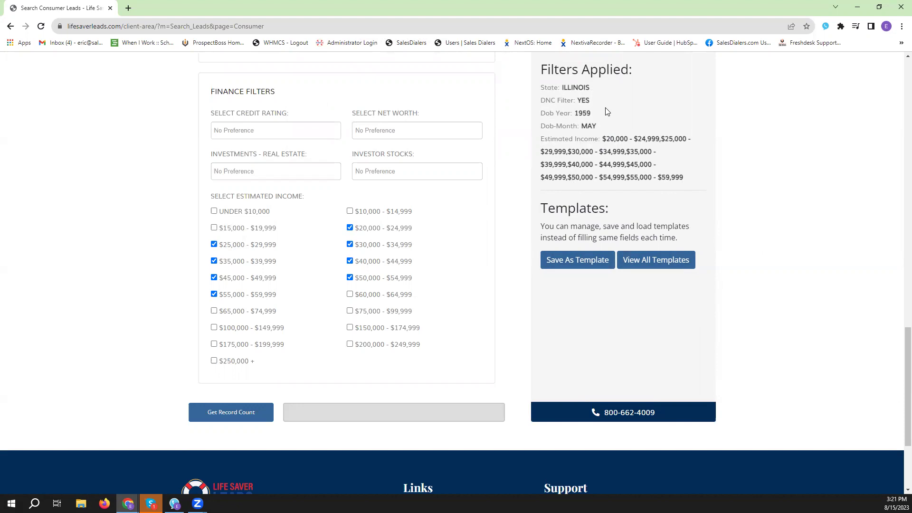
Step: Get the record count, then create the list 'il may 1959' with 837 records
left_click(239, 408)
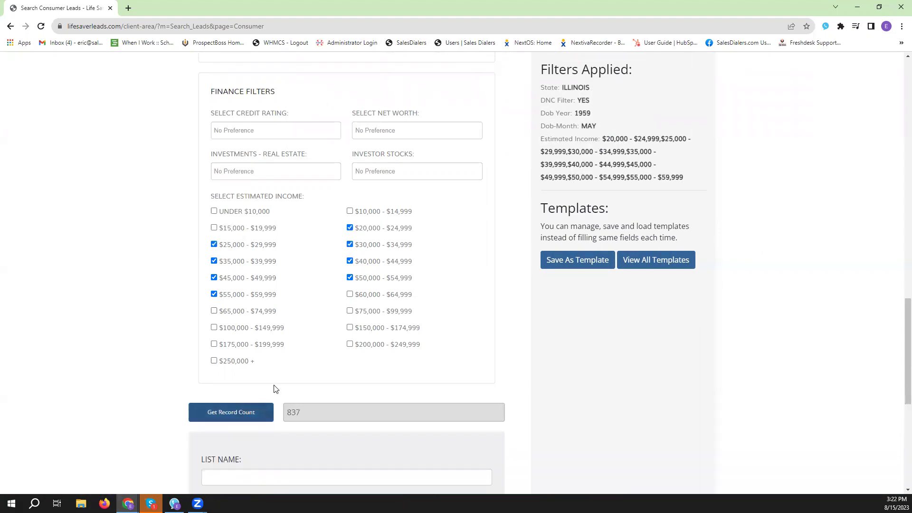
scroll(306, 342, "down", 4)
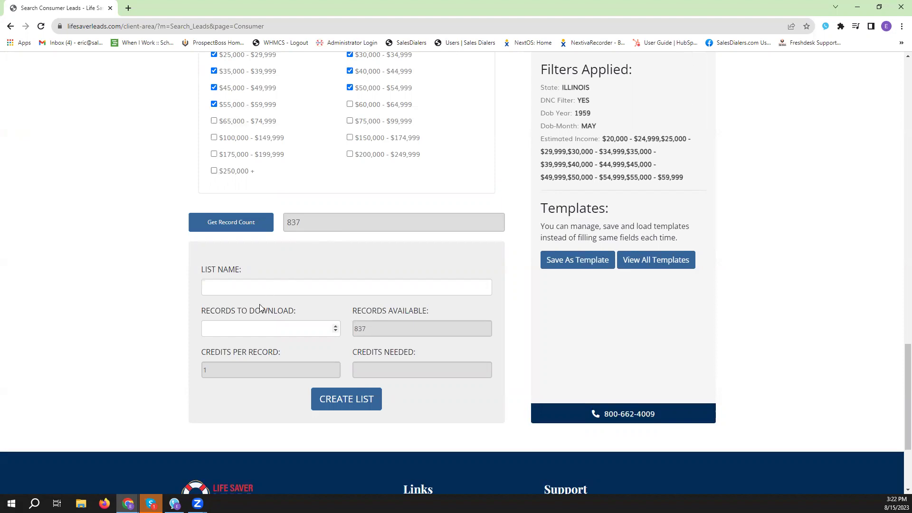
left_click(261, 289)
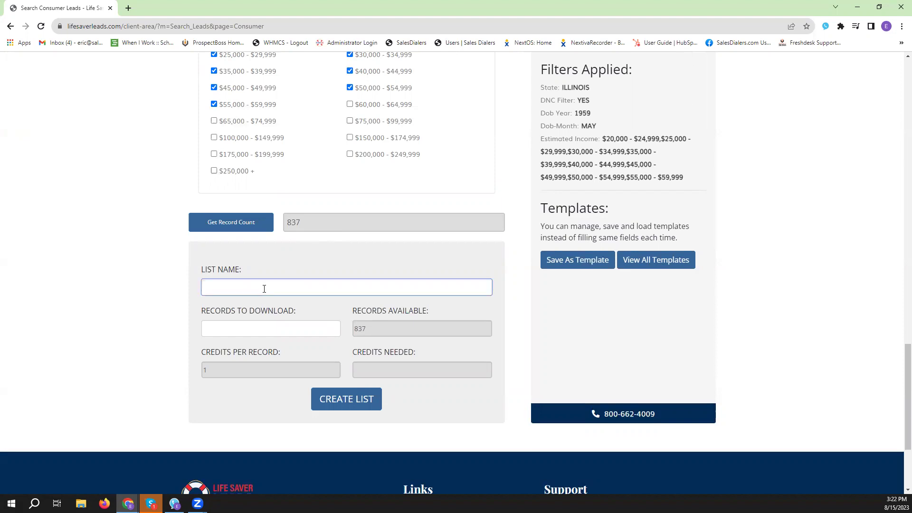
type("il may 1959")
left_click(273, 325)
type("837")
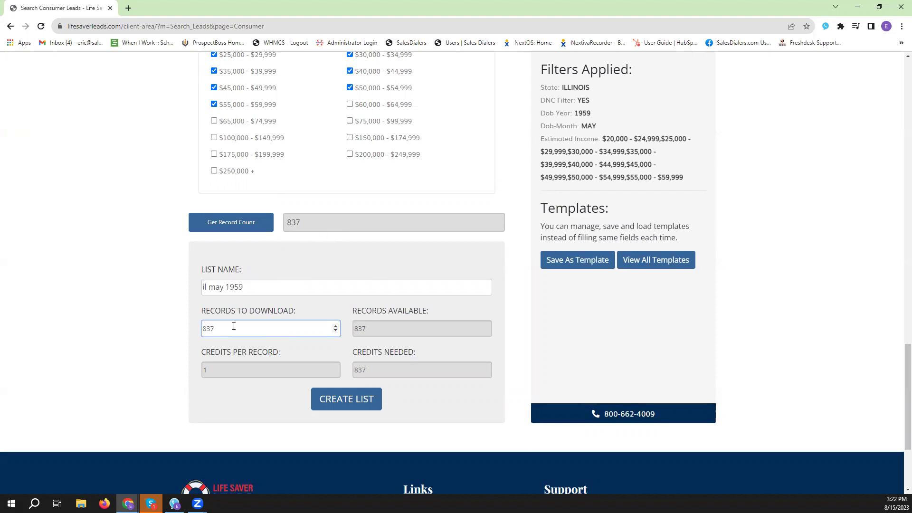
left_click(350, 406)
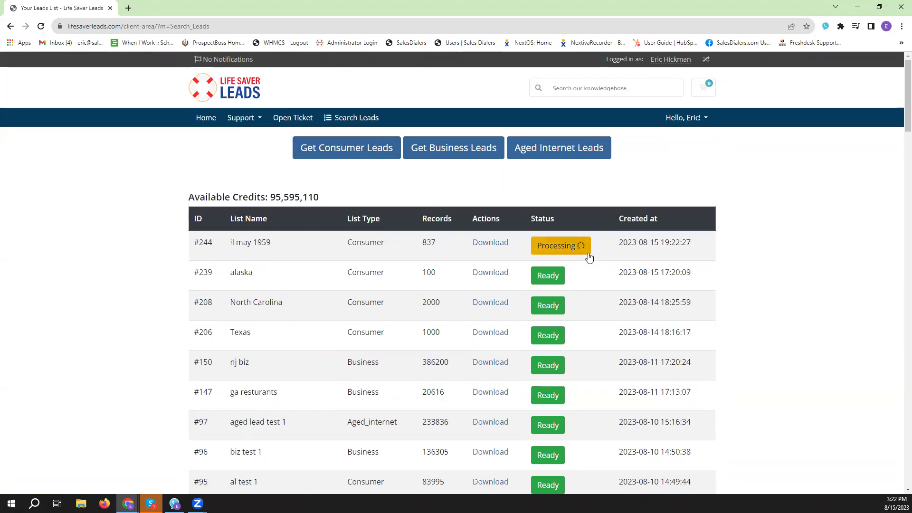
Step: Refresh the leads list and save the alaska list (#239) as List_239_2023-08-15.csv
left_click(41, 26)
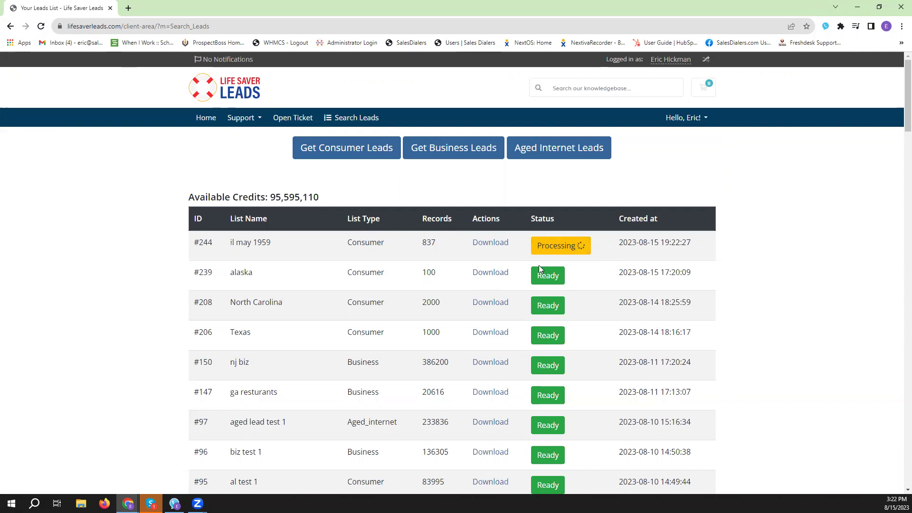
left_click(491, 273)
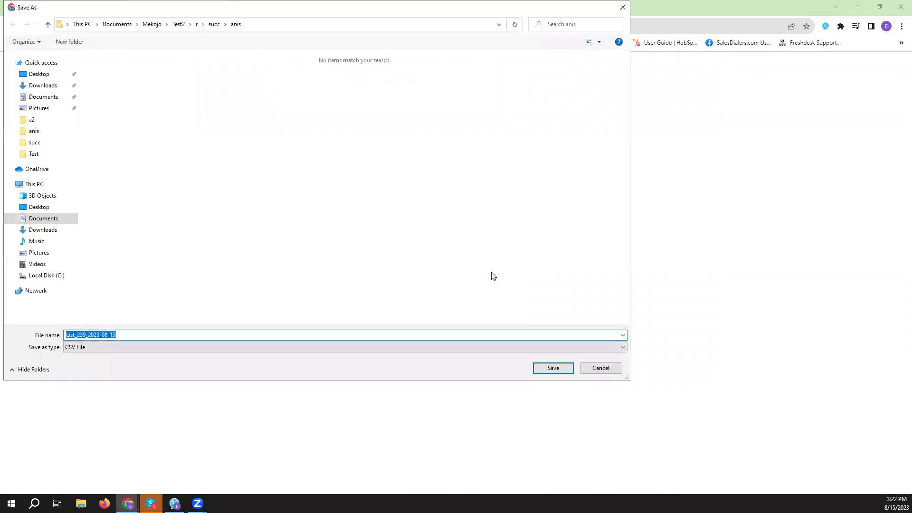
left_click(552, 372)
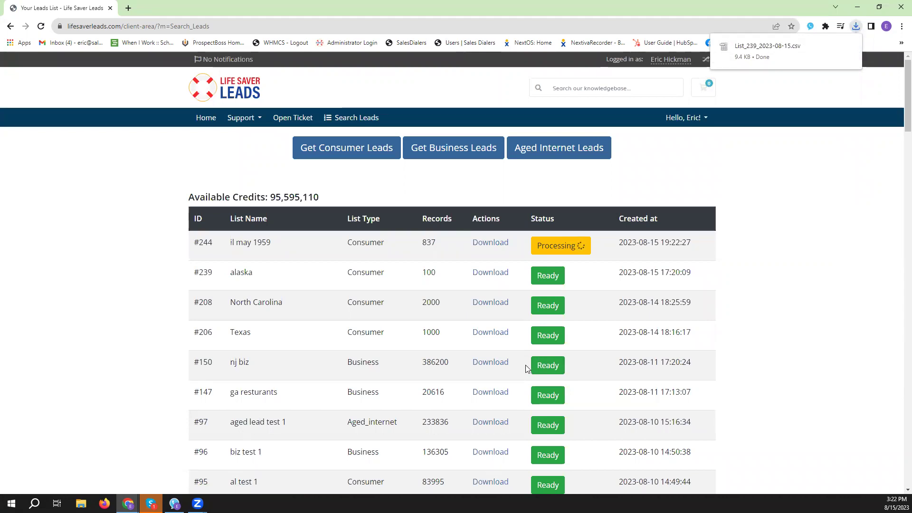
Step: Start a business lead search with employees, sales volume, contact name, SIC code and county columns ticked
left_click(456, 150)
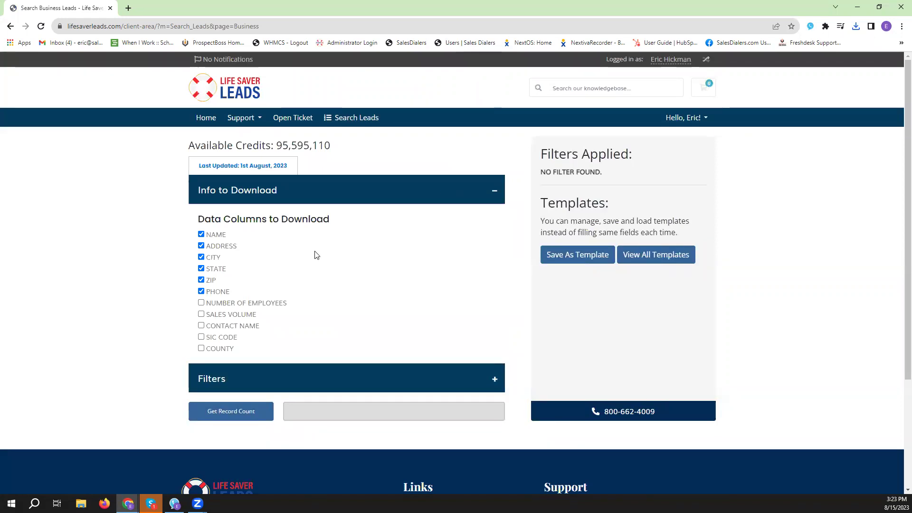
left_click(201, 304)
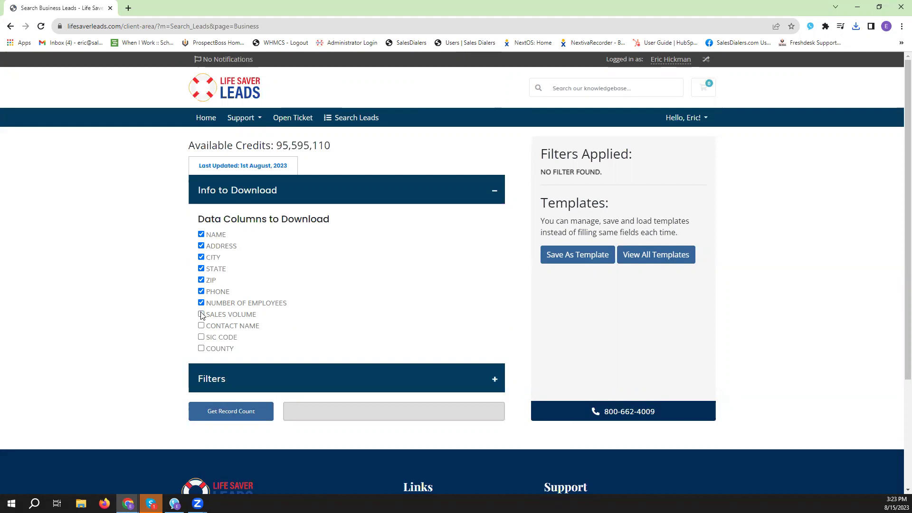
left_click(201, 315)
left_click(201, 326)
left_click(201, 337)
left_click(201, 349)
Step: Expand the filters and select California as the state, leaving county, city and ZIP empty
left_click(323, 378)
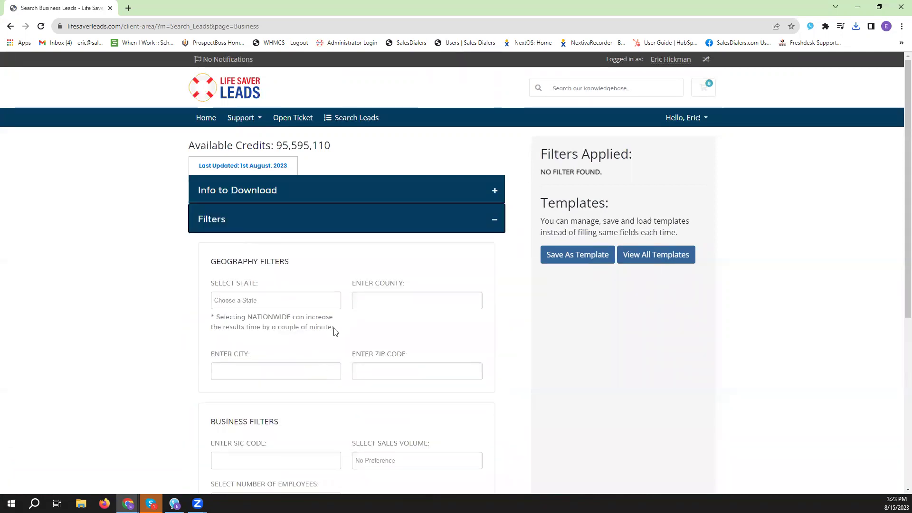
scroll(347, 240, "down", 1)
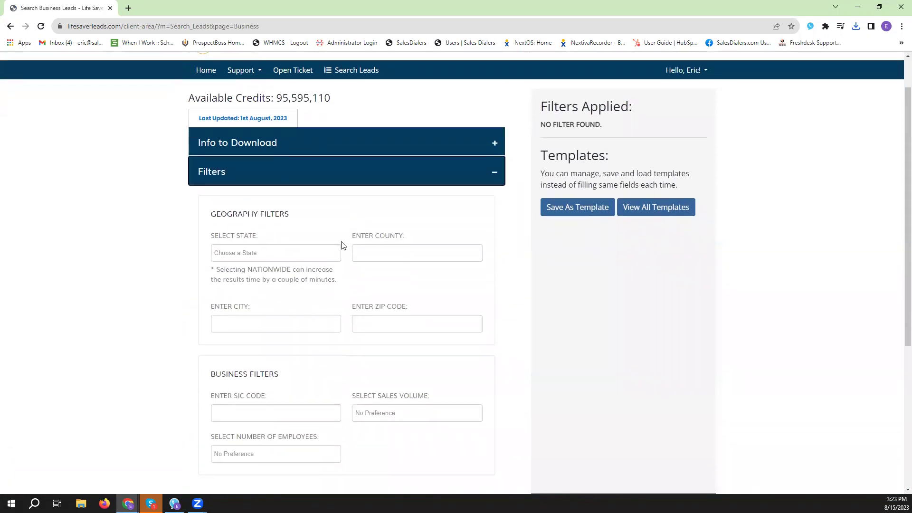
left_click(314, 254)
left_click(255, 327)
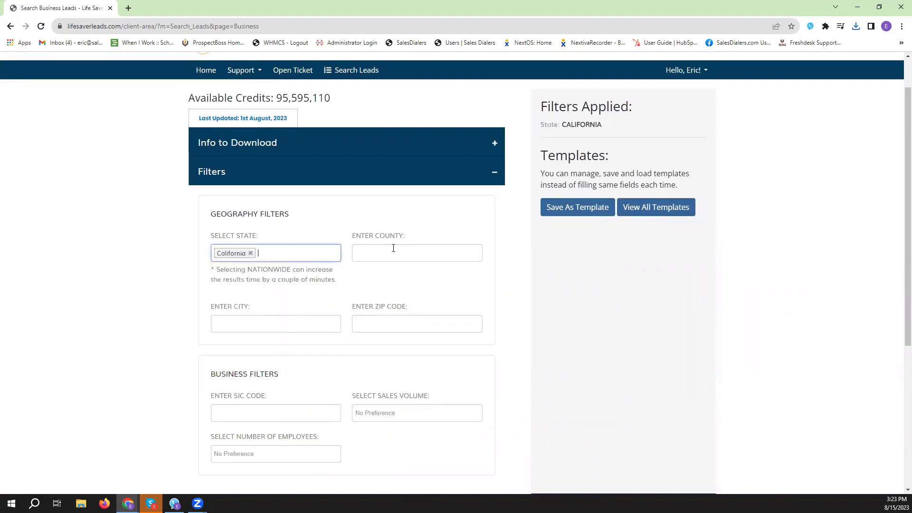
left_click(394, 255)
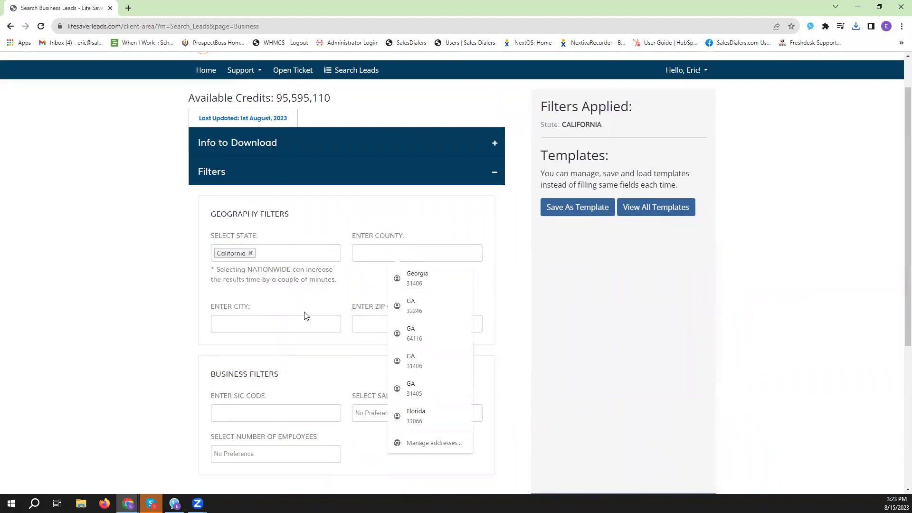
left_click(305, 323)
left_click(401, 322)
left_click(361, 289)
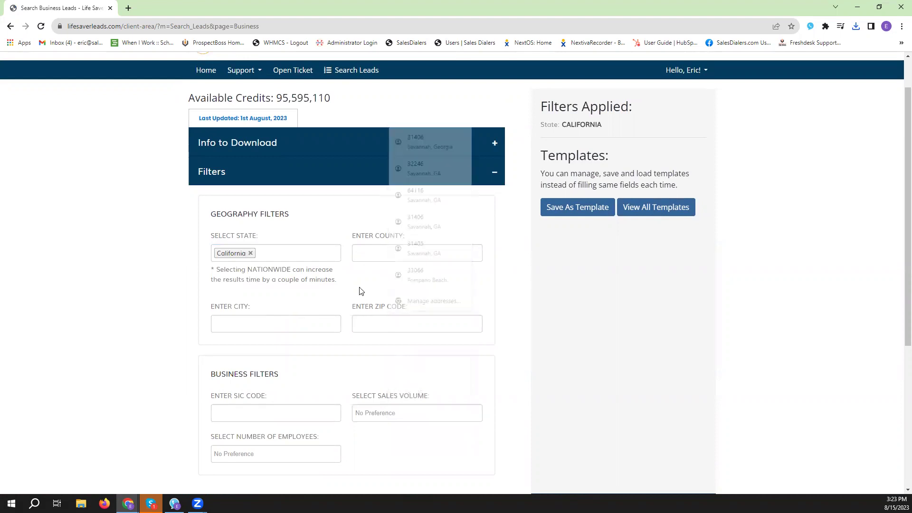
scroll(371, 287, "down", 4)
Step: Add the $5-10M, $10-20M and $20-50M sales volume ranges
scroll(371, 286, "up", 1)
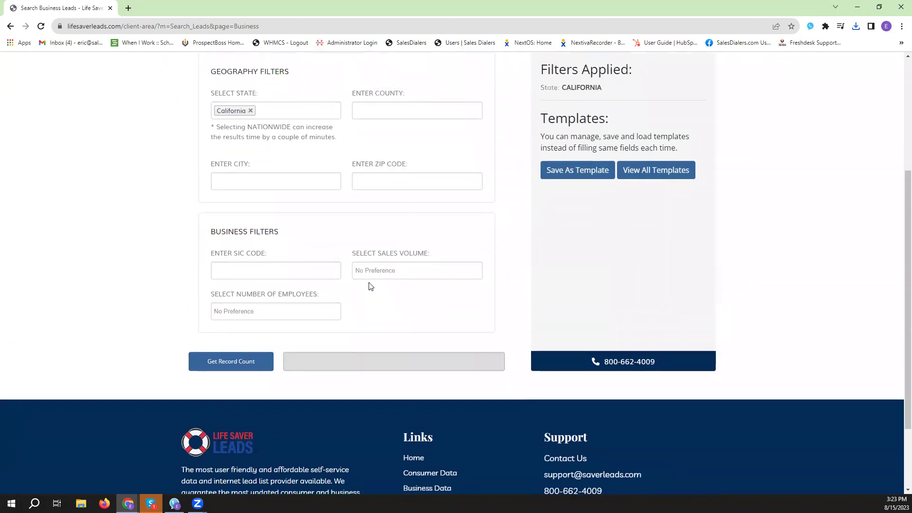
left_click(404, 270)
left_click(391, 312)
left_click(422, 270)
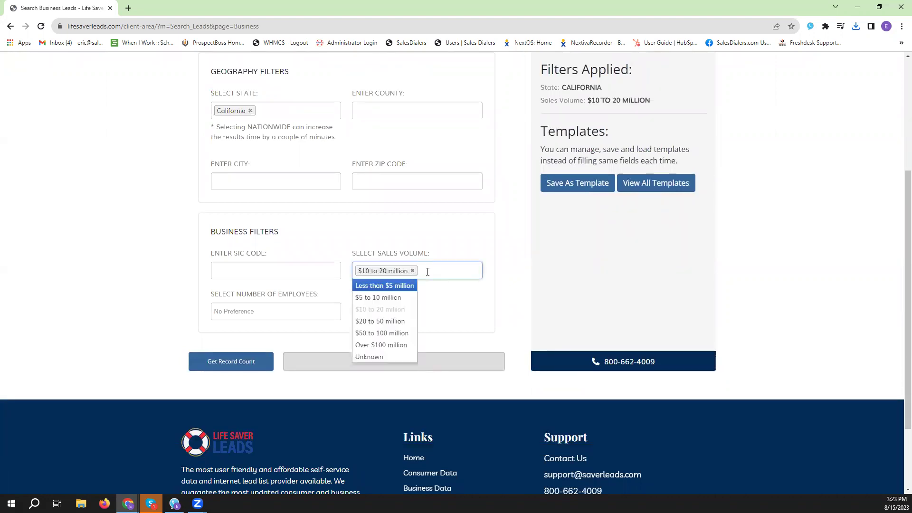
left_click(398, 298)
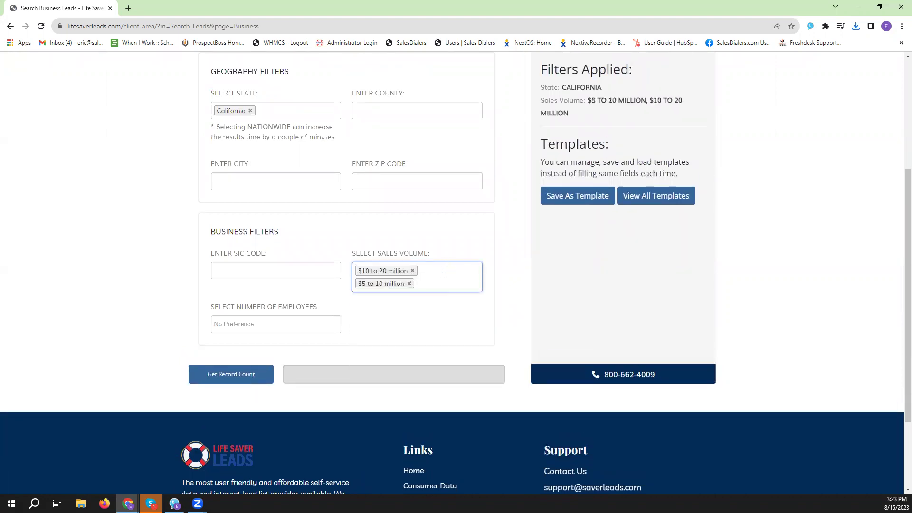
left_click(444, 276)
left_click(383, 334)
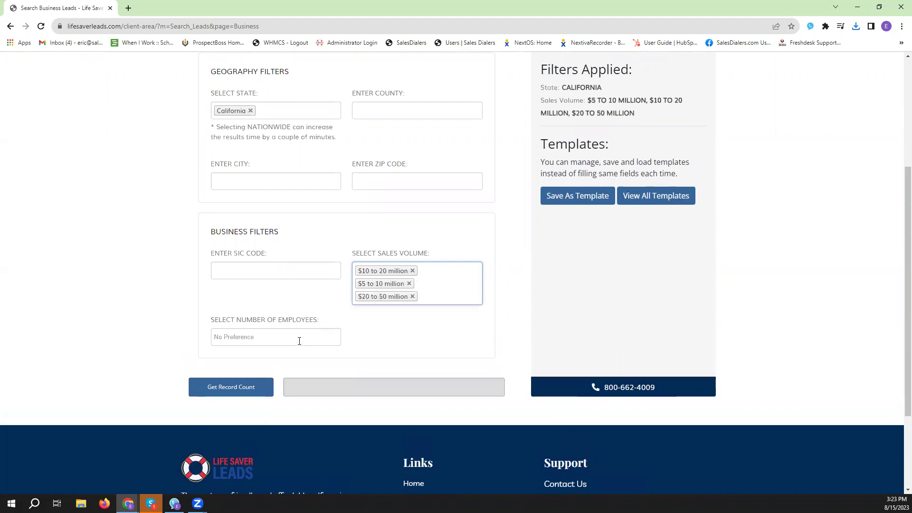
Step: Limit to 1 to 49 employees and add SIC code 5812
left_click(299, 340)
left_click(243, 352)
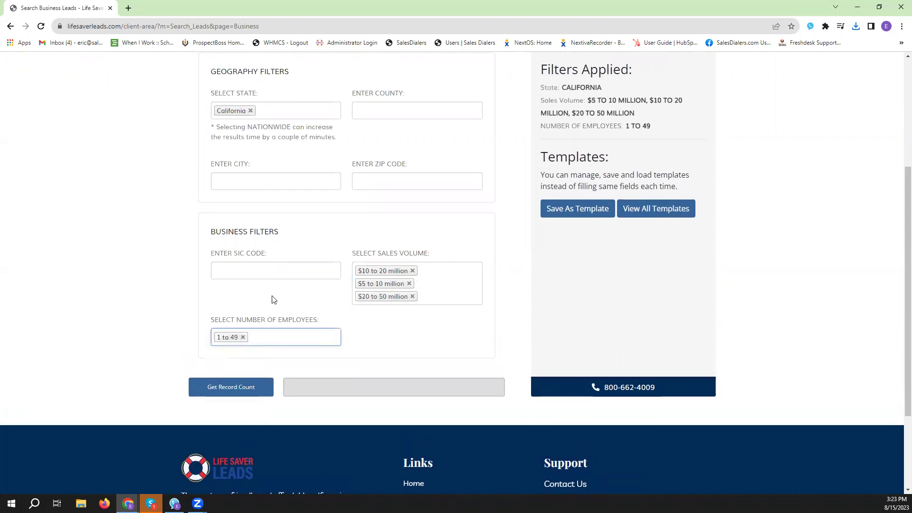
left_click(257, 272)
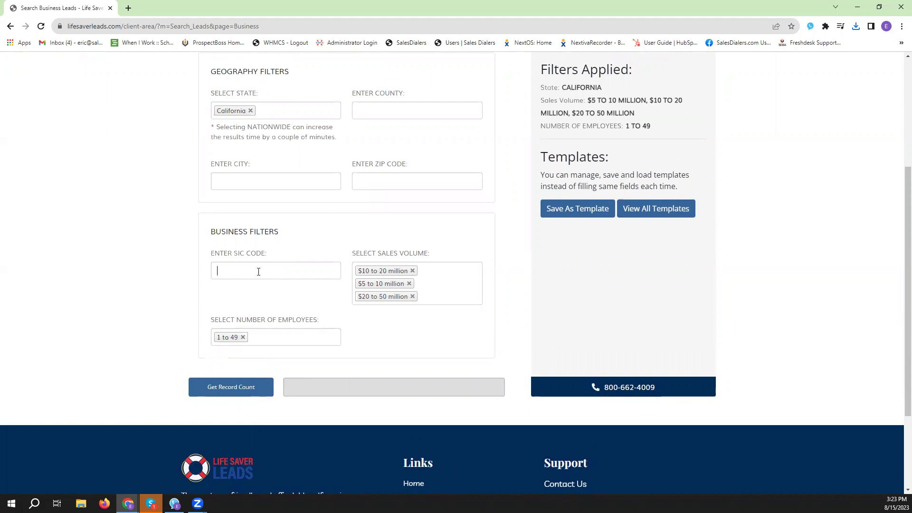
type("5812")
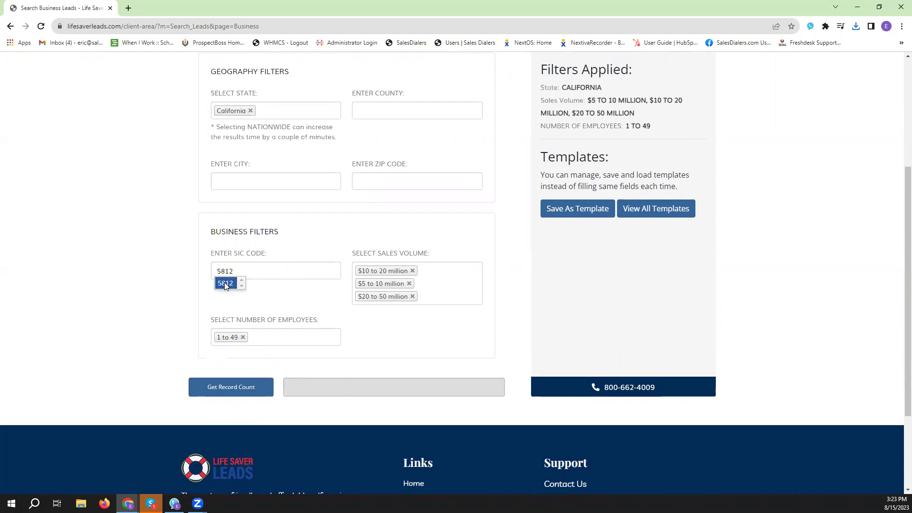
left_click(225, 284)
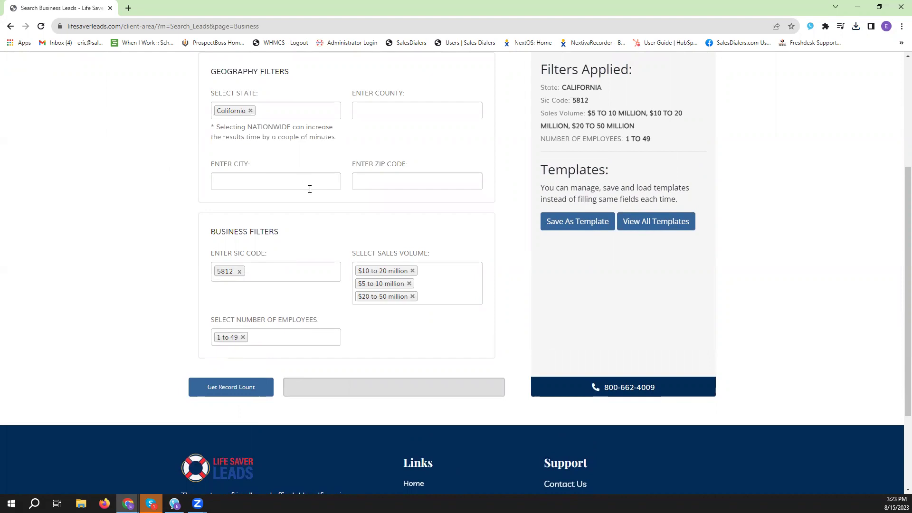
scroll(310, 187, "up", 2)
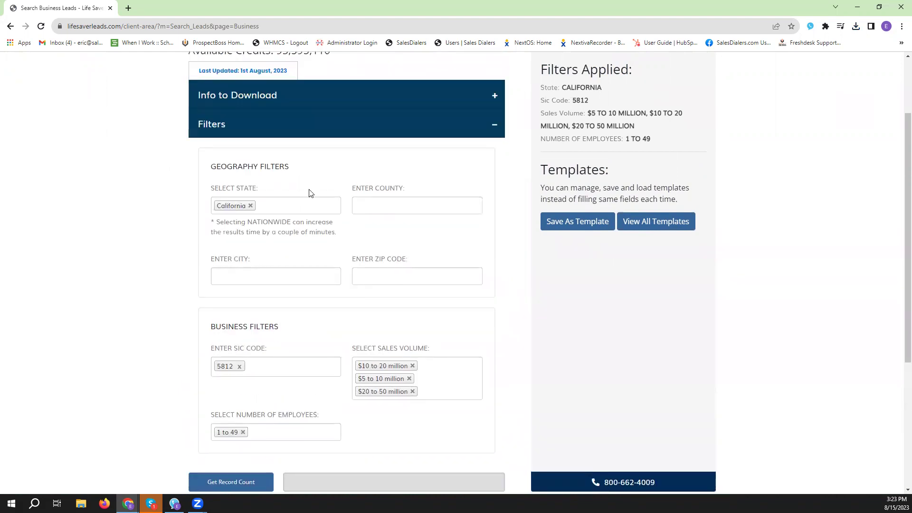
scroll(310, 192, "down", 1)
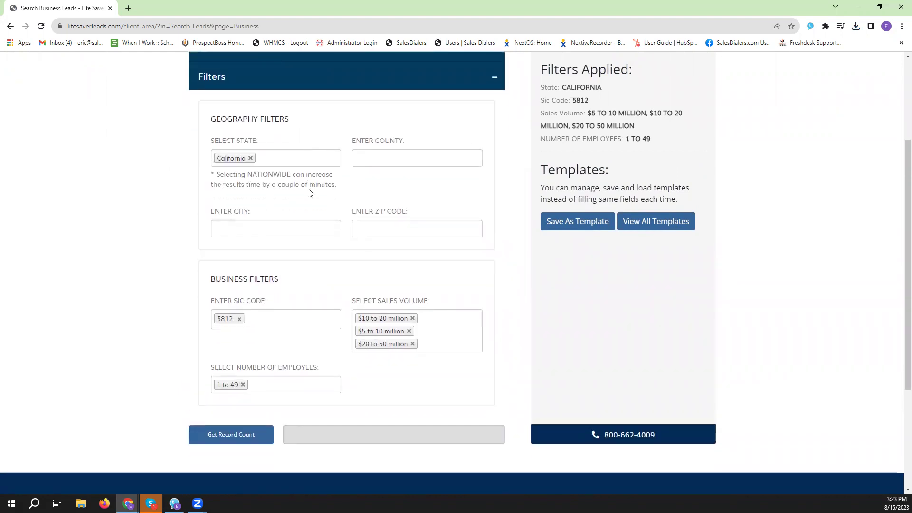
Step: Count the matching businesses, then create the list 'biz list' with 17 records
left_click(255, 434)
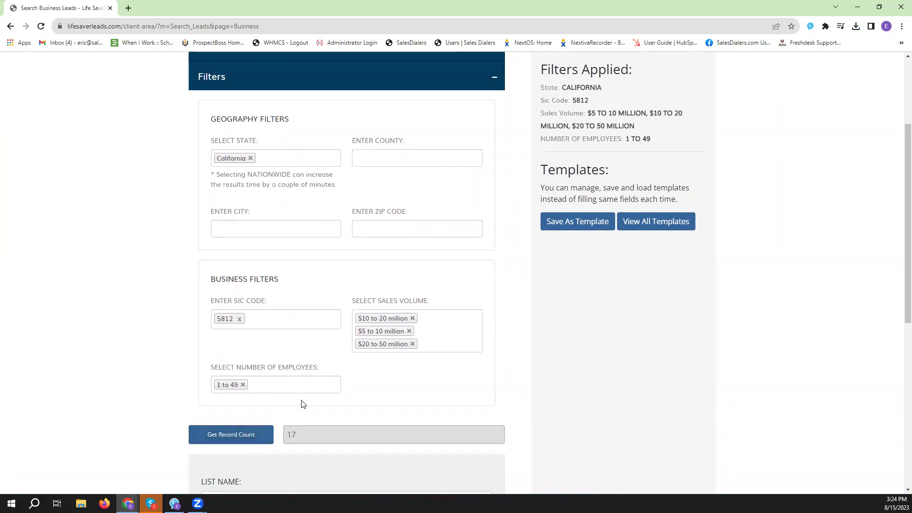
scroll(304, 403, "down", 5)
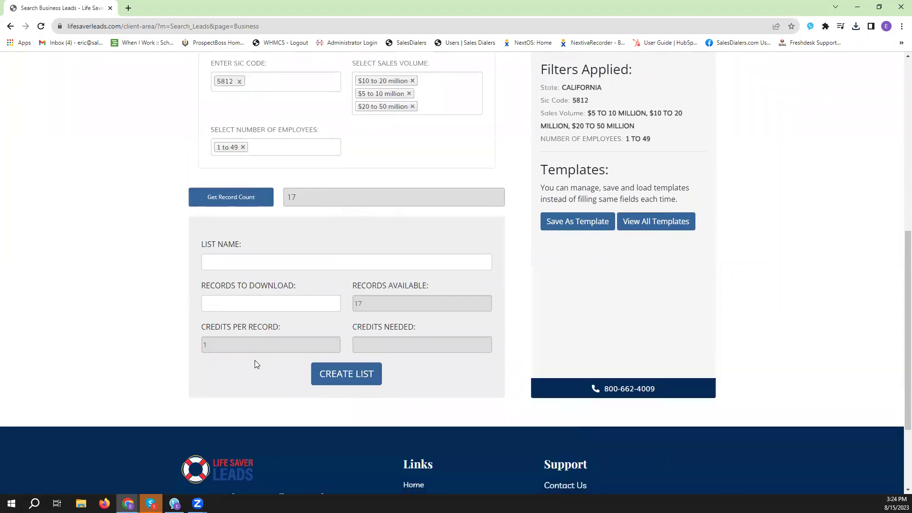
left_click(244, 261)
type("bu")
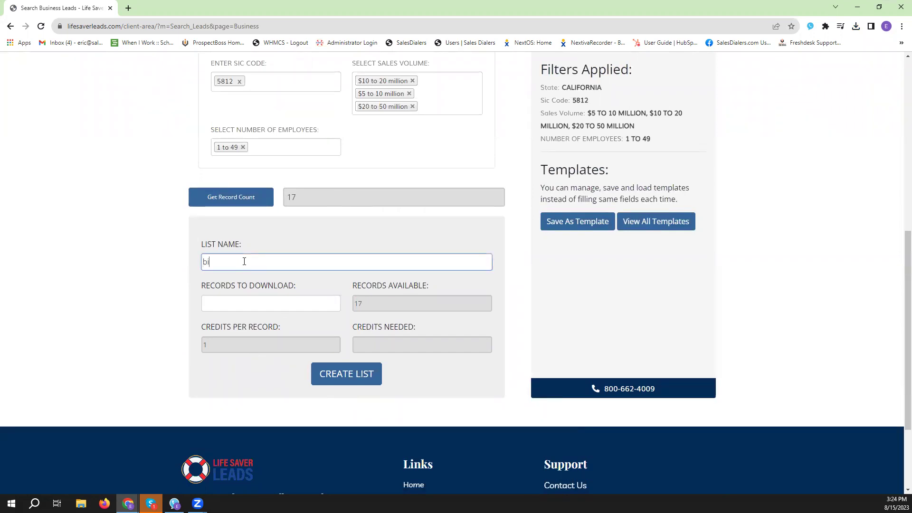
key("BackSpace")
type("iz list")
left_click(244, 299)
type("1")
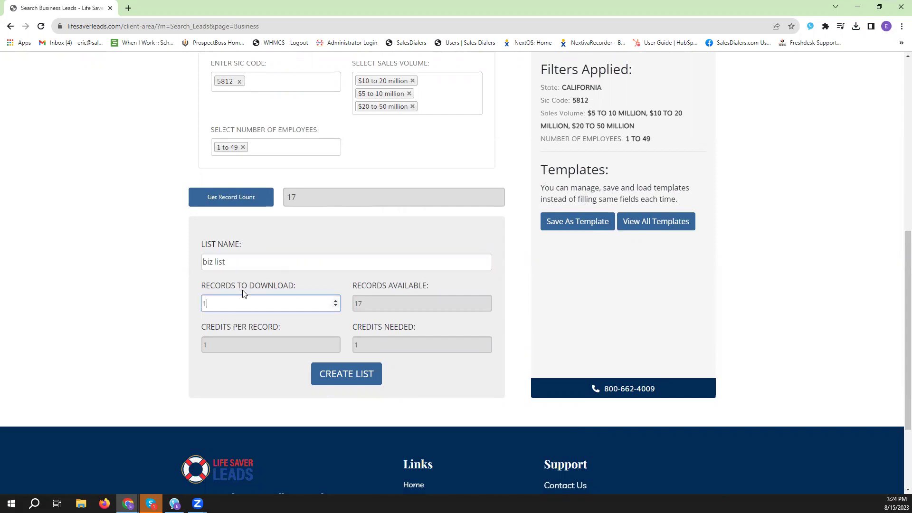
type("7")
left_click(331, 366)
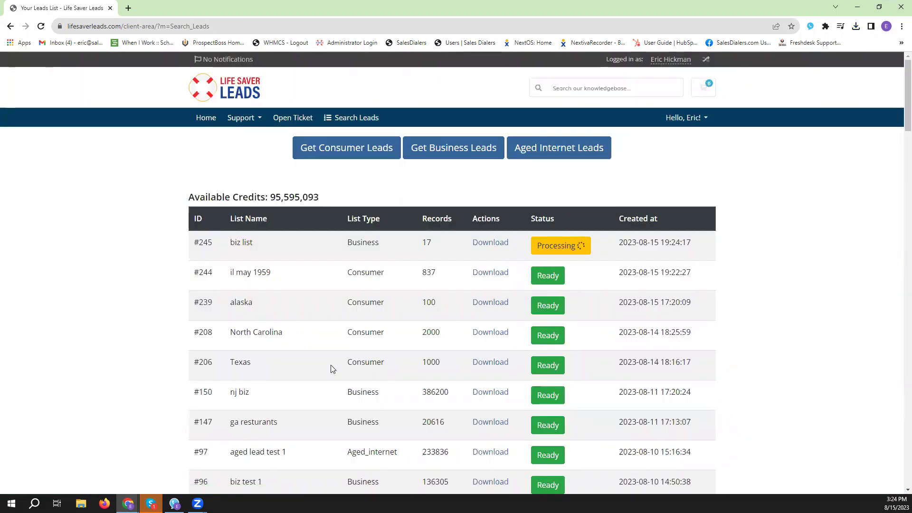
Step: Open the aged internet lead search and expand its filter options
left_click(558, 156)
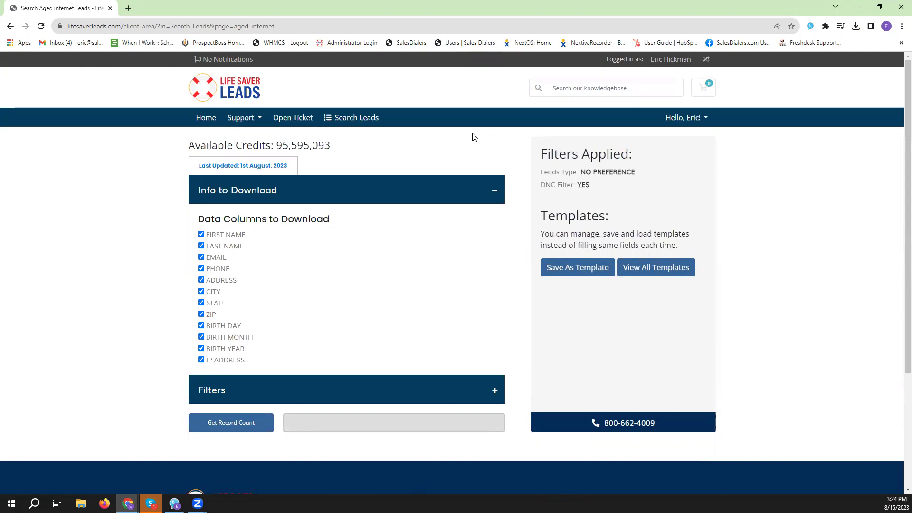
left_click(342, 387)
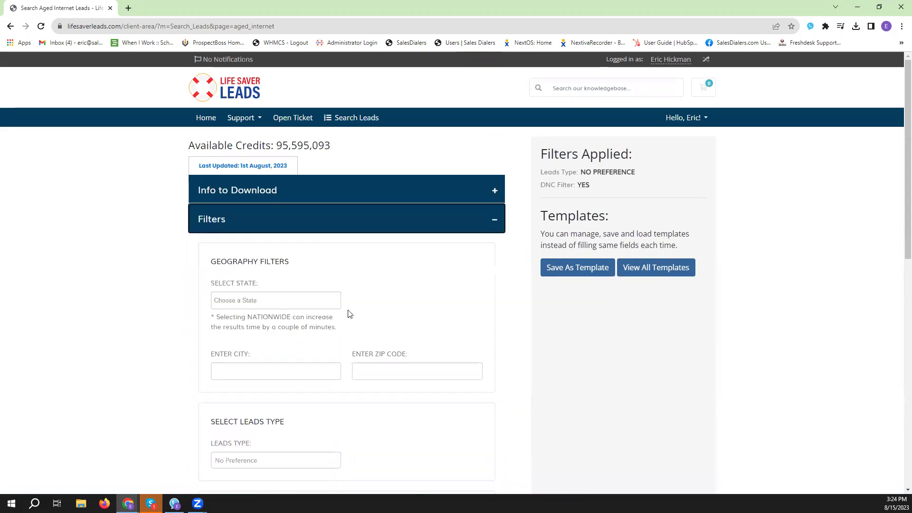
scroll(350, 314, "down", 2)
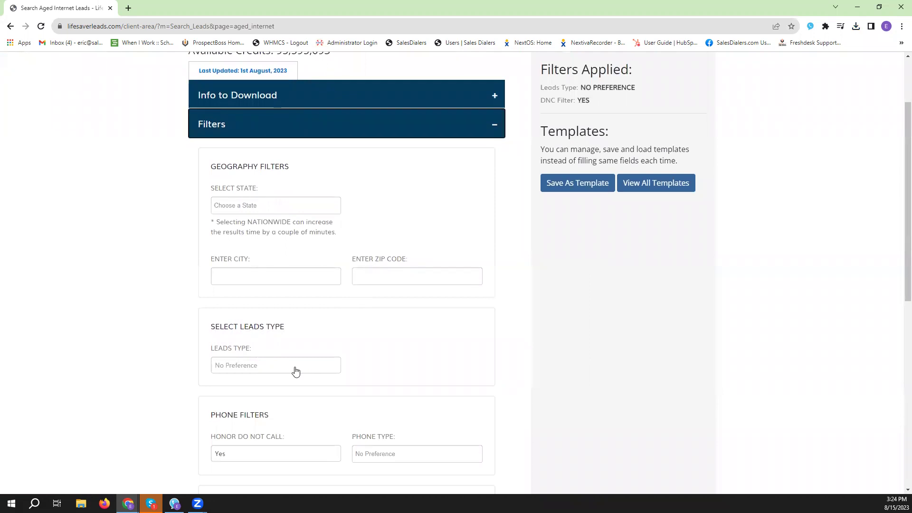
Step: Choose Medicare Leads as the leads type, then reopen the leads type list to change it
left_click(319, 373)
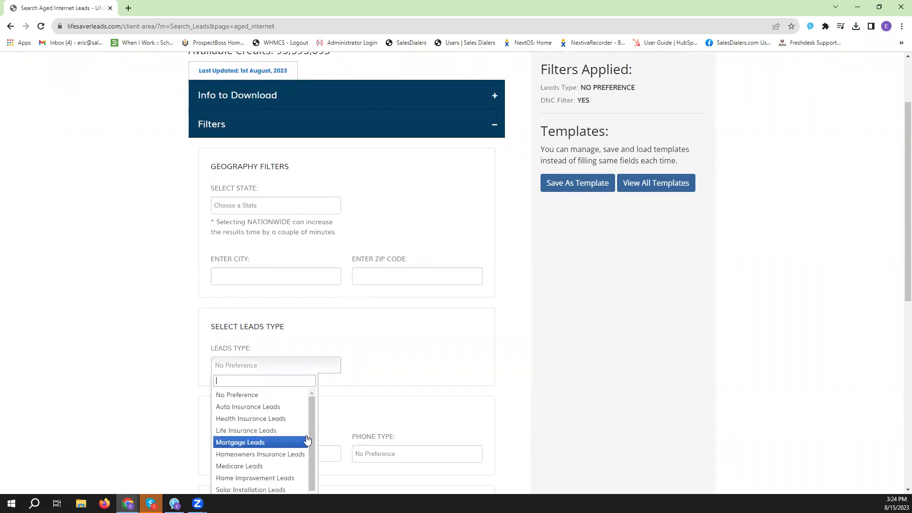
scroll(285, 471, "down", 1)
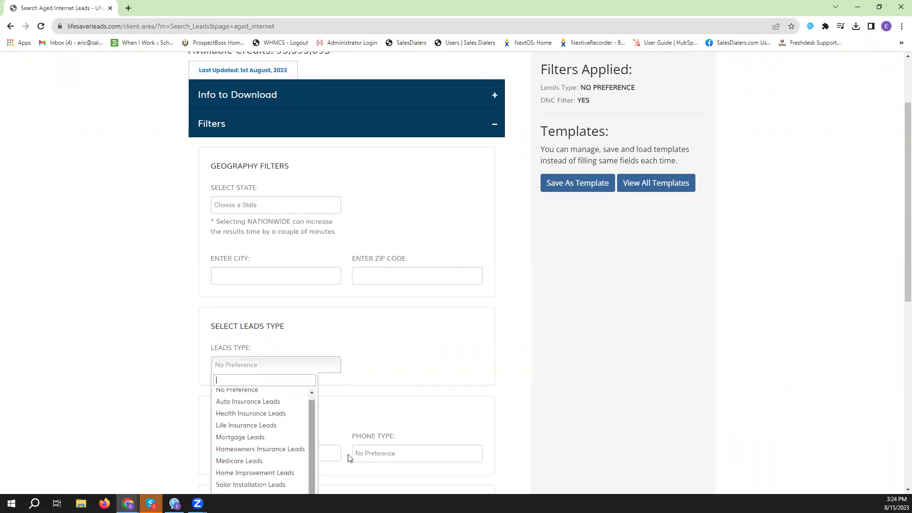
scroll(350, 457, "down", 2)
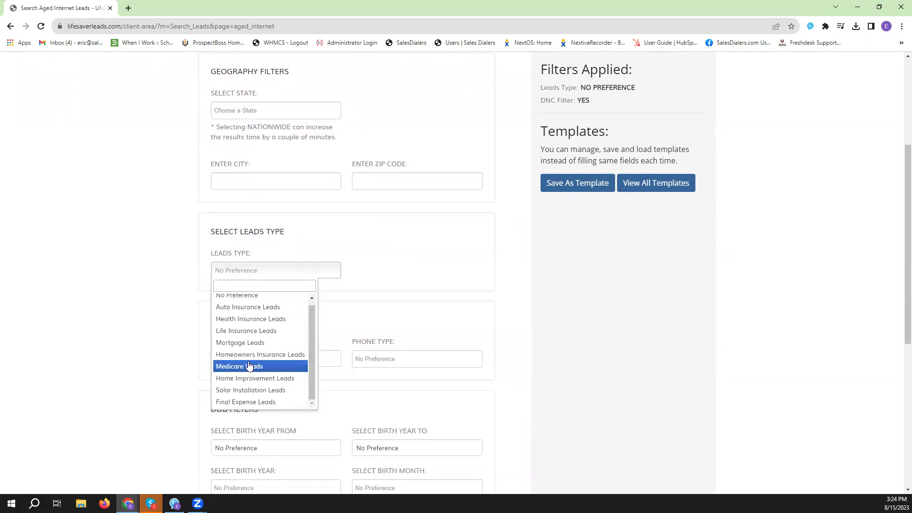
left_click(292, 368)
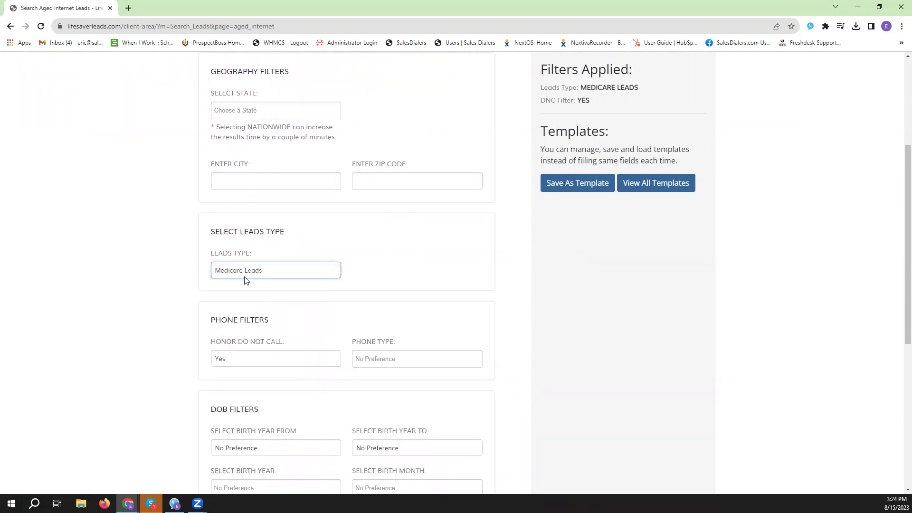
left_click(302, 275)
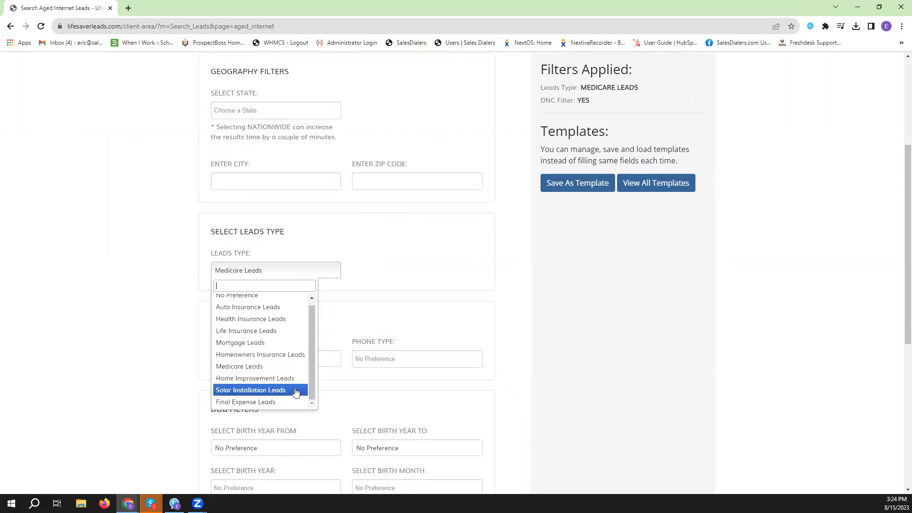
Step: Switch the leads type to Final Expense Leads and filter the state to North Carolina
left_click(285, 405)
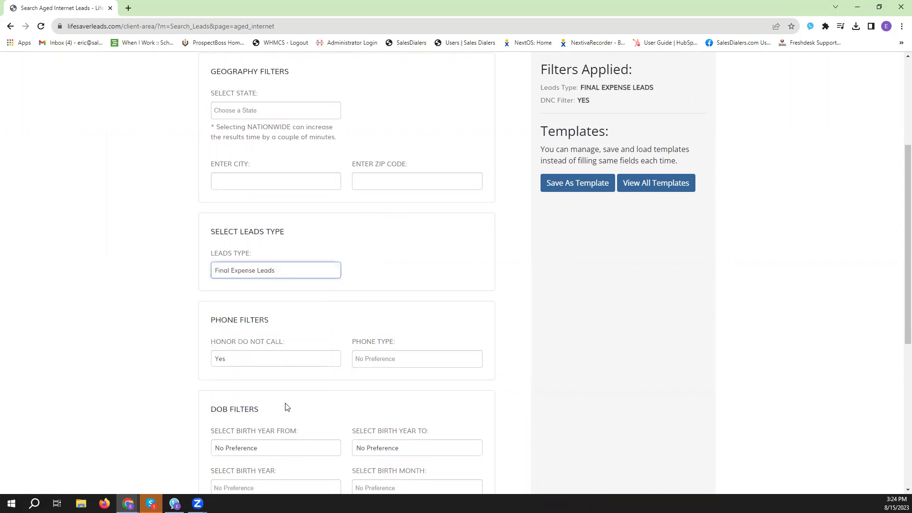
scroll(397, 280, "up", 2)
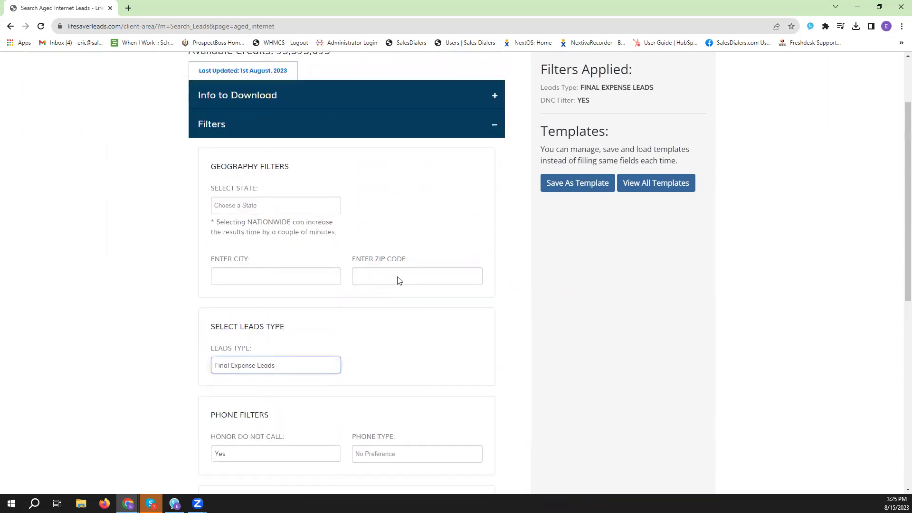
left_click(266, 205)
scroll(252, 276, "down", 6)
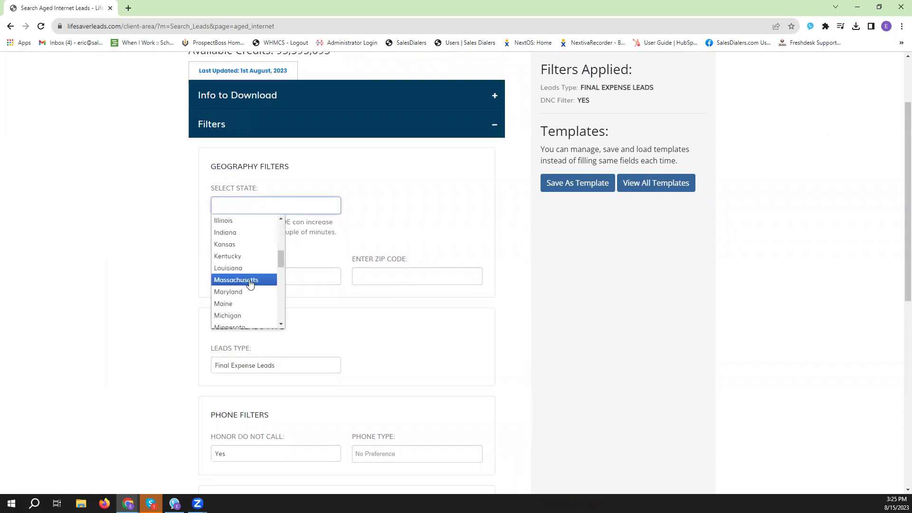
left_click(253, 280)
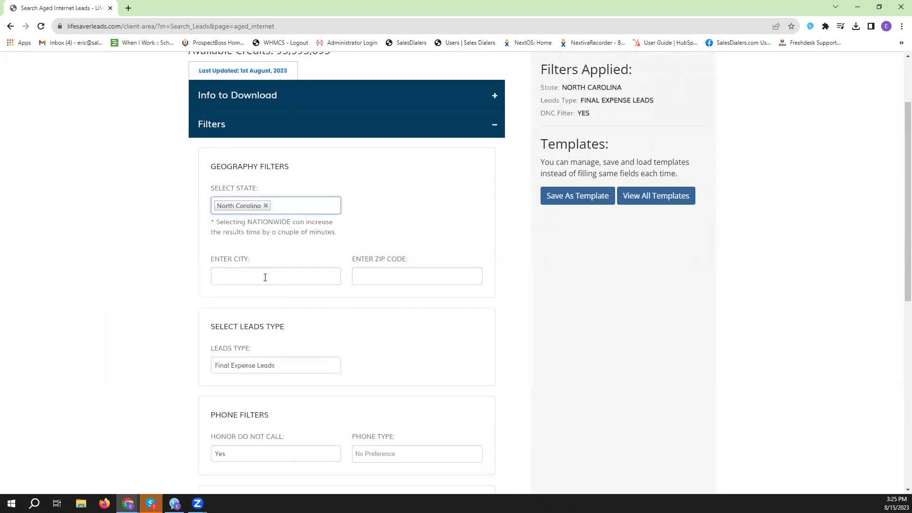
Step: Leave Phone Type and Birth Year From unchanged after checking them, and request the record count
scroll(312, 347, "down", 4)
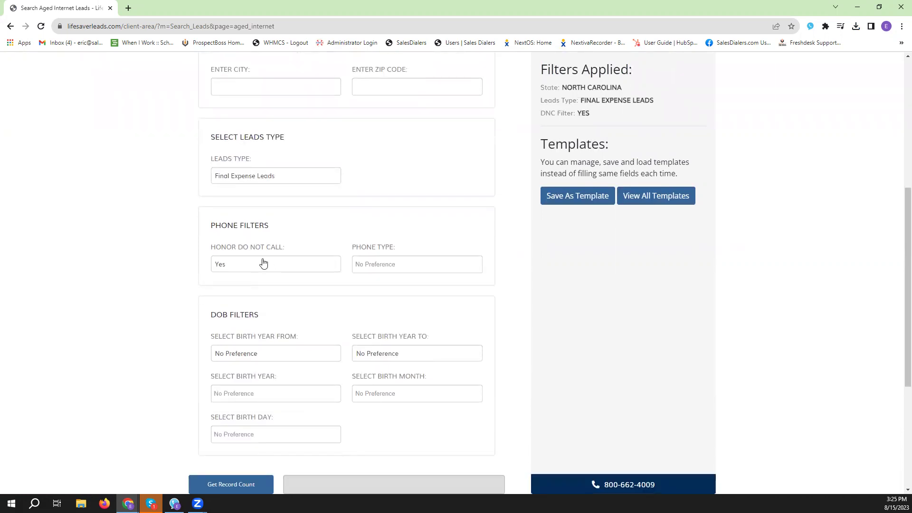
scroll(262, 262, "up", 3)
scroll(264, 263, "down", 4)
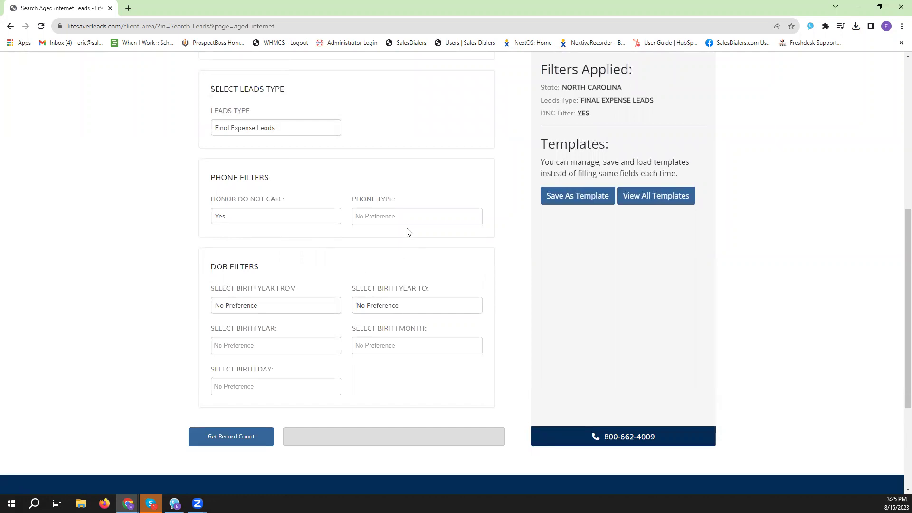
left_click(415, 216)
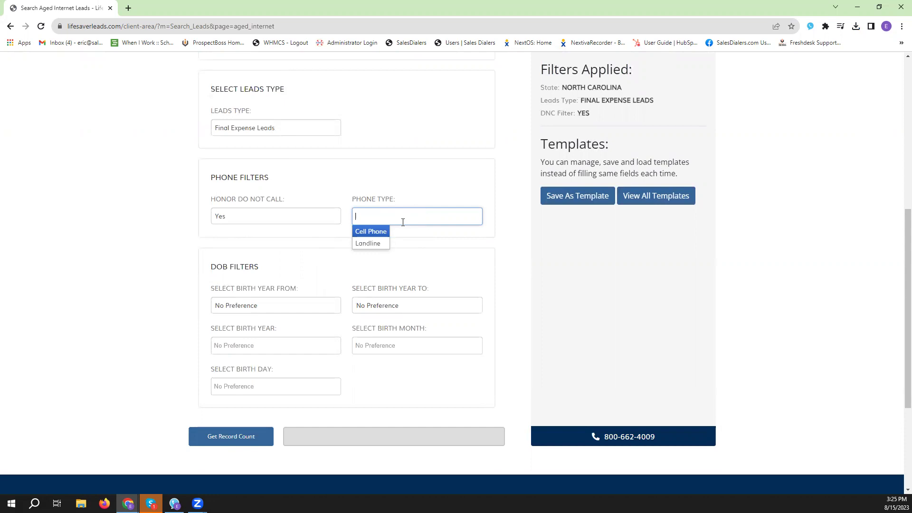
left_click(298, 273)
left_click(278, 310)
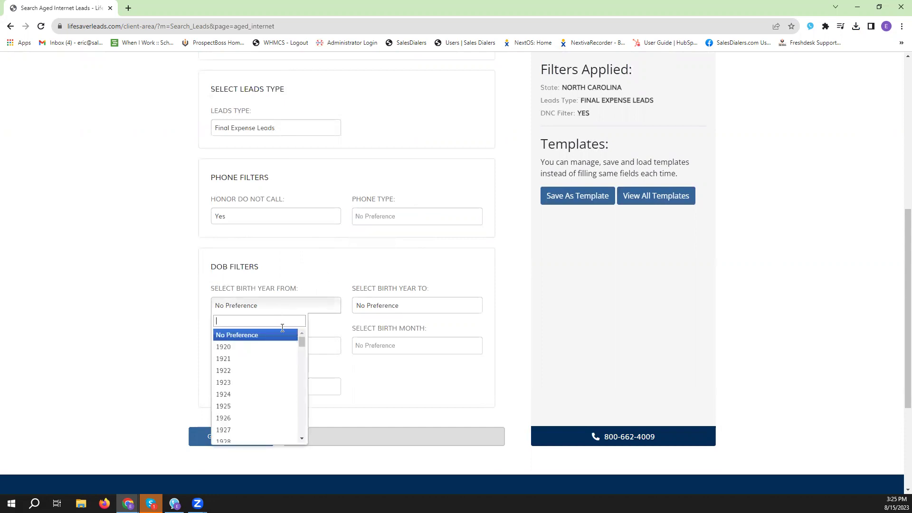
scroll(265, 368, "down", 3)
left_click(300, 273)
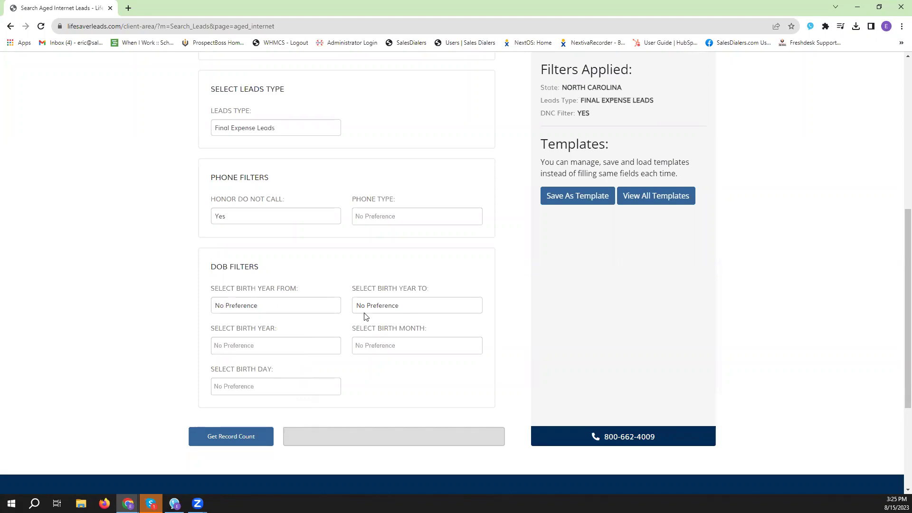
left_click(252, 430)
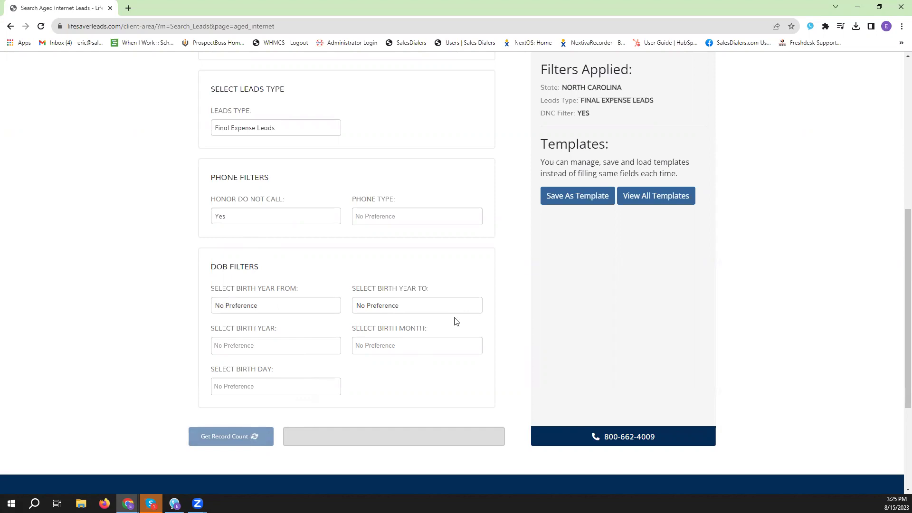
Step: Wait for the 3239170 record count, then return to the saved lead lists via Search Leads
scroll(454, 332, "down", 2)
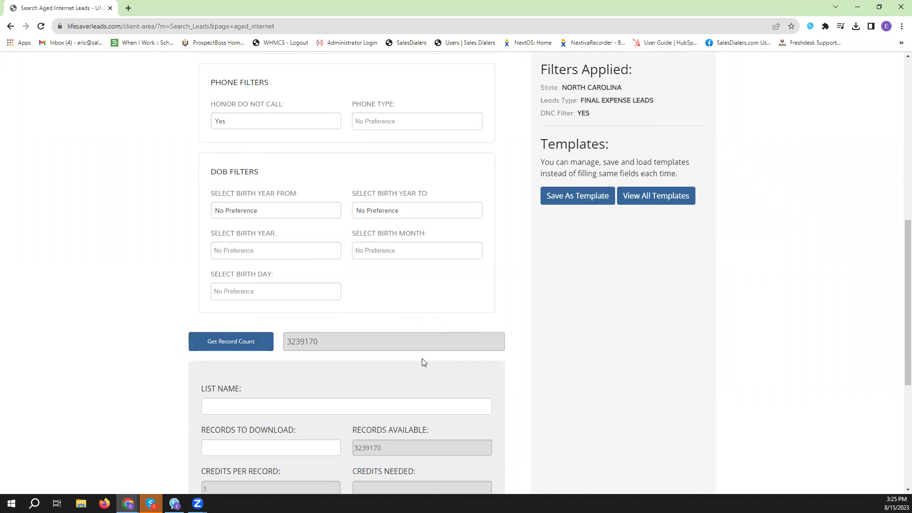
scroll(423, 361, "up", 10)
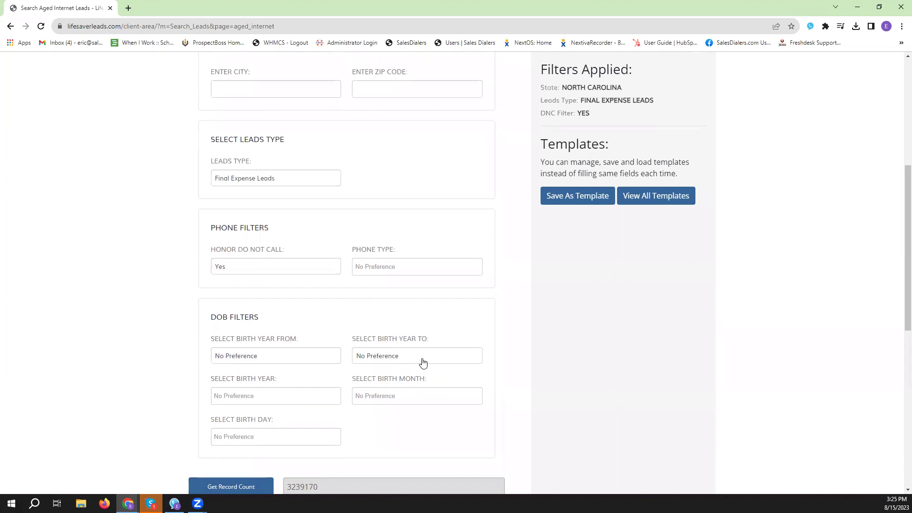
left_click(347, 125)
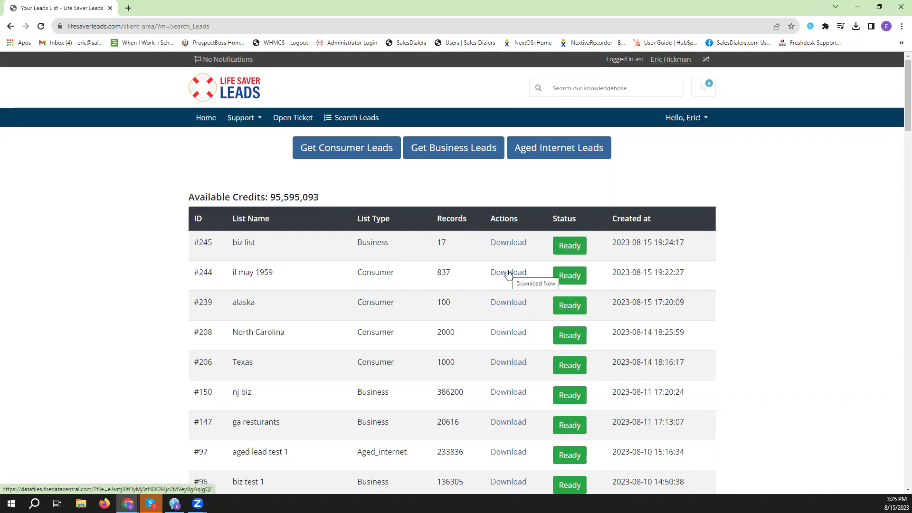
Step: Download the il may 1959 list and save it as List_244_2023-08-15.csv
scroll(509, 301, "down", 5)
scroll(508, 302, "up", 5)
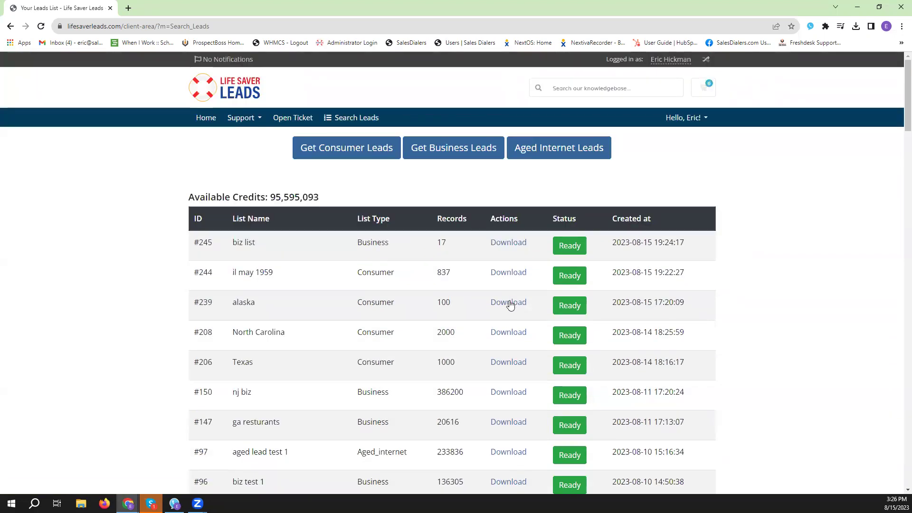
left_click(513, 273)
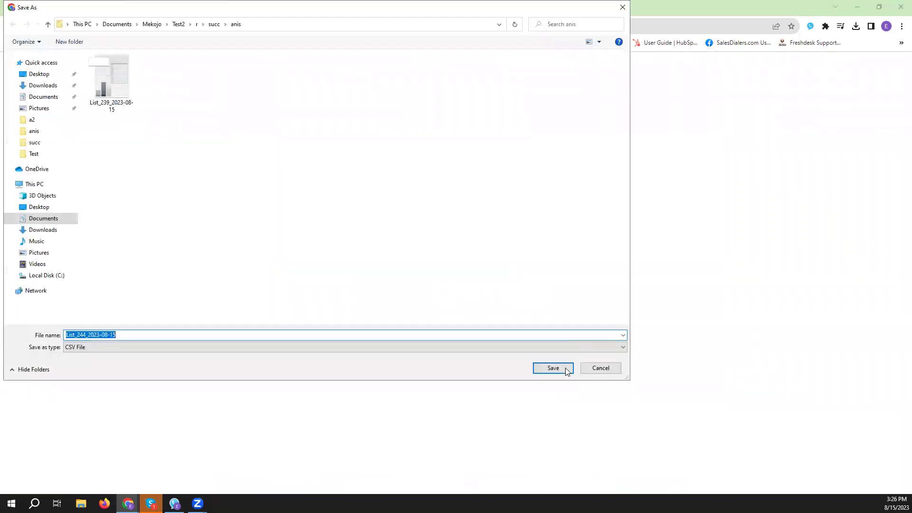
left_click(554, 368)
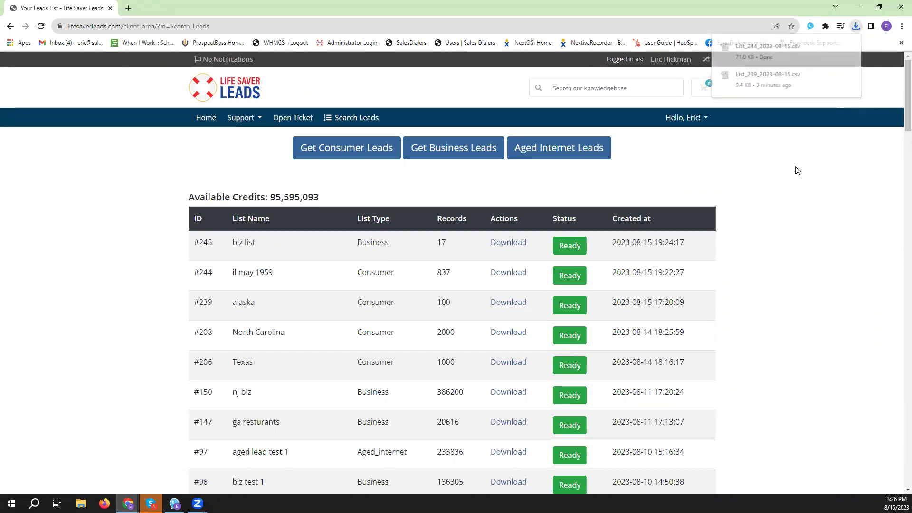
scroll(721, 145, "down", 13)
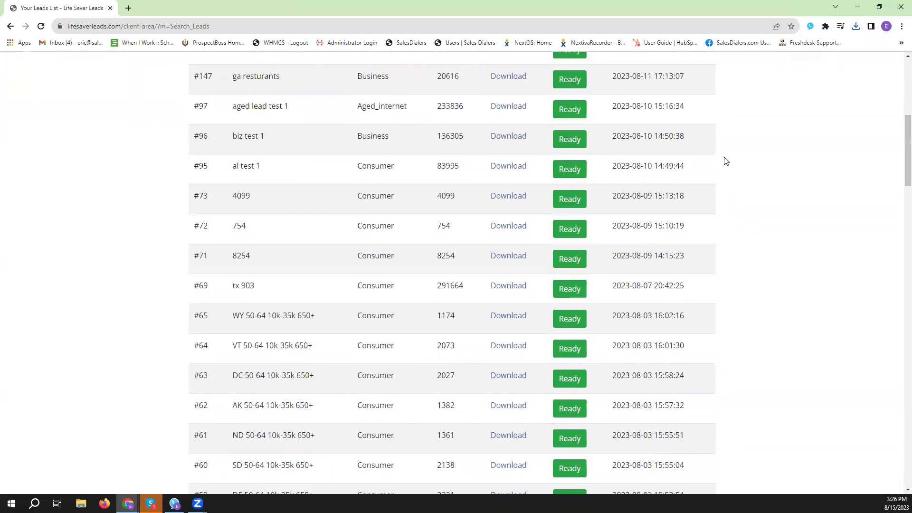
scroll(725, 161, "down", 20)
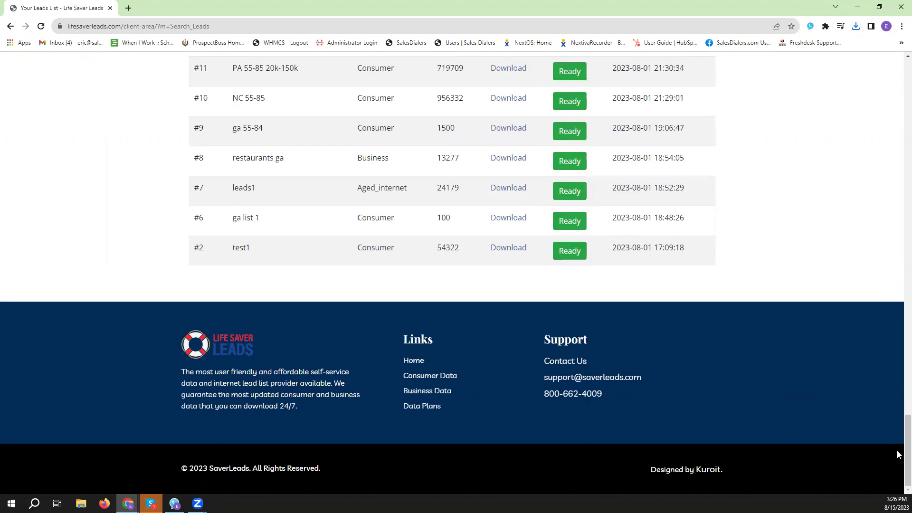
left_click_drag(902, 452, 895, 62)
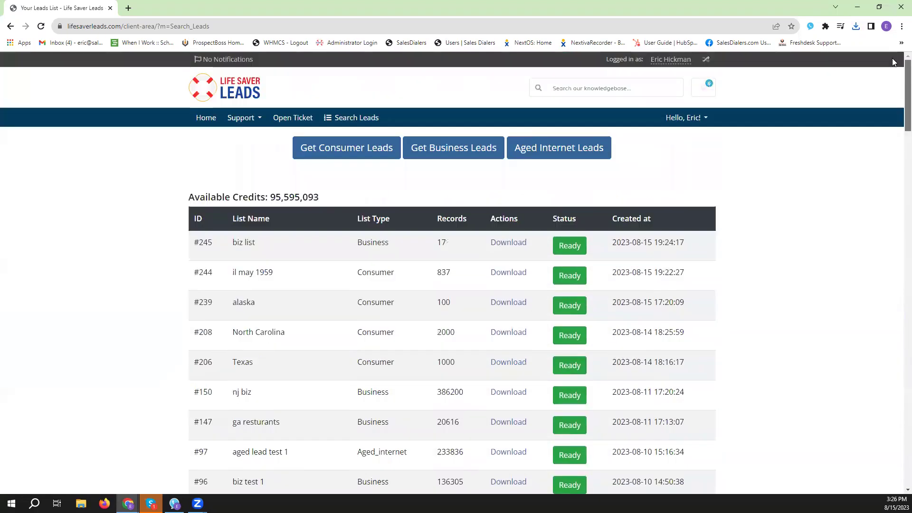